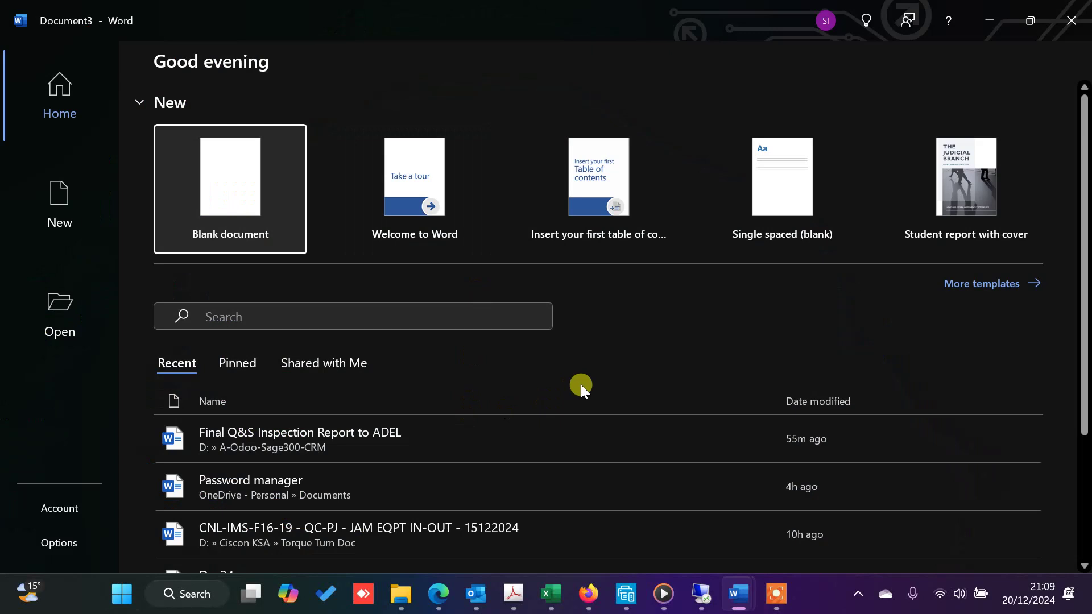
- Create a blank document and look over its empty page
left_click(247, 195)
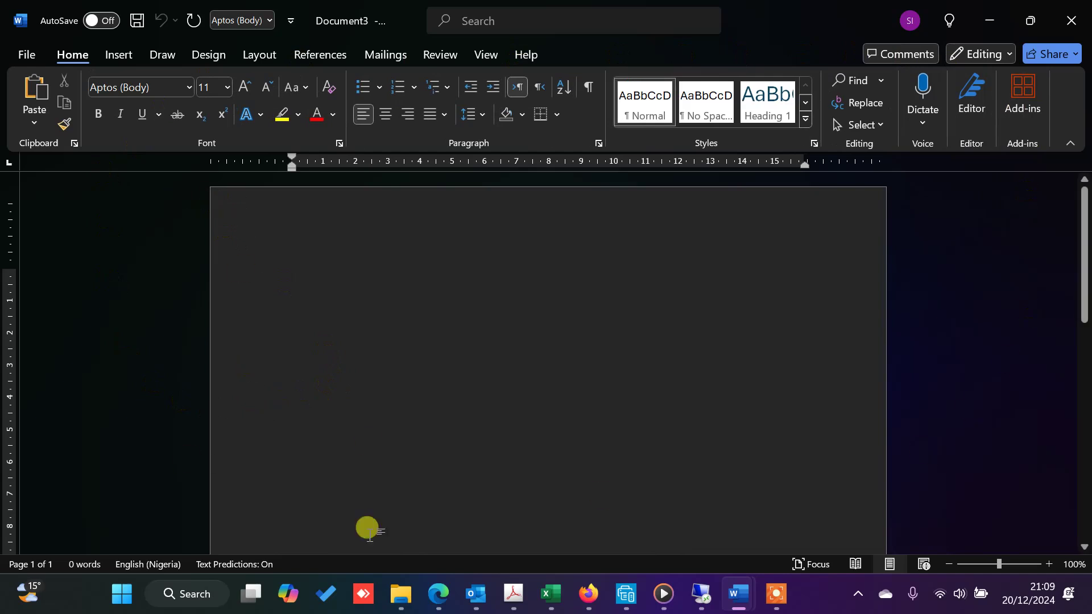
scroll(559, 415, "down", 10)
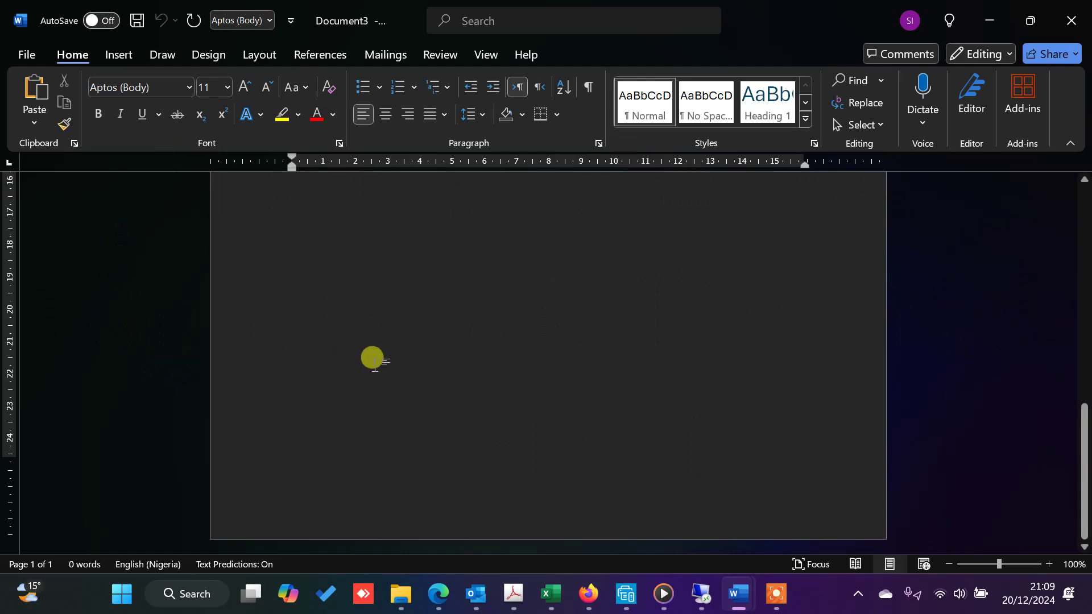
scroll(372, 361, "up", 10)
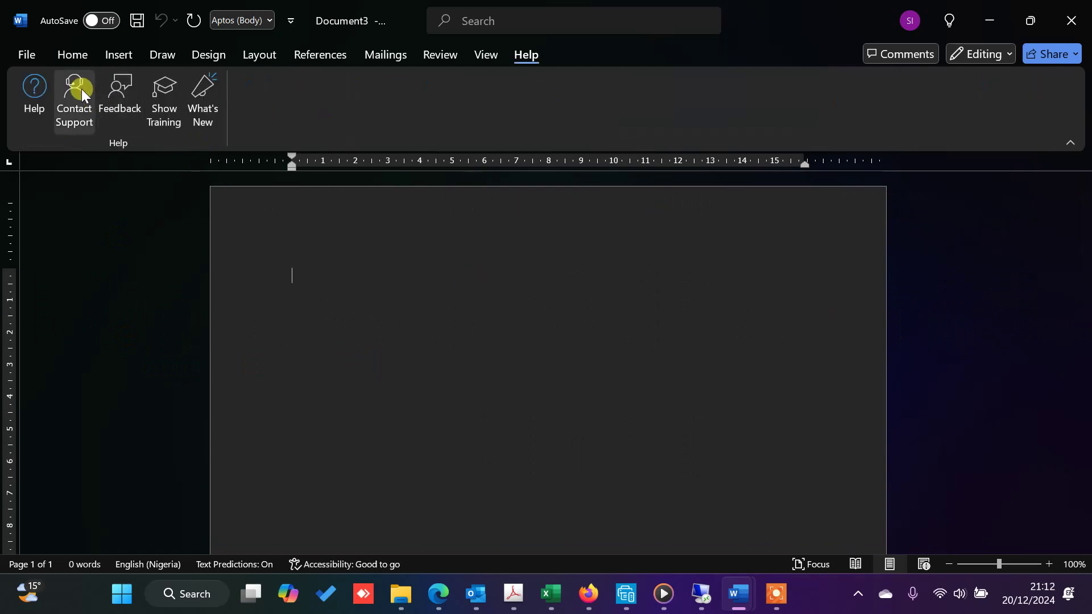
- Review the document's Info page and the Discover Microsoft 365 window, and return to the document
left_click(27, 56)
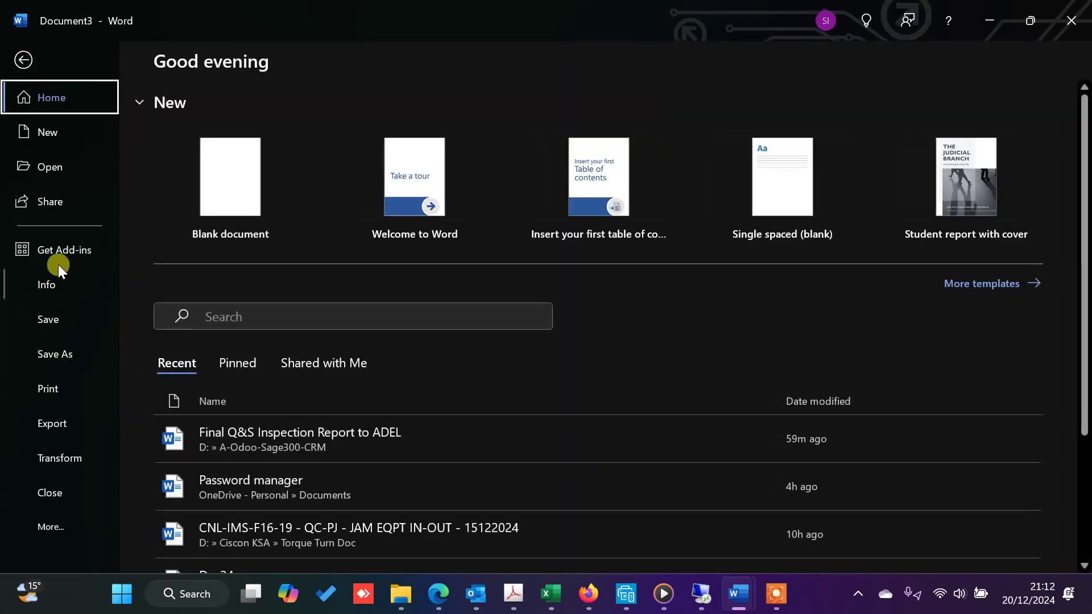
left_click(46, 285)
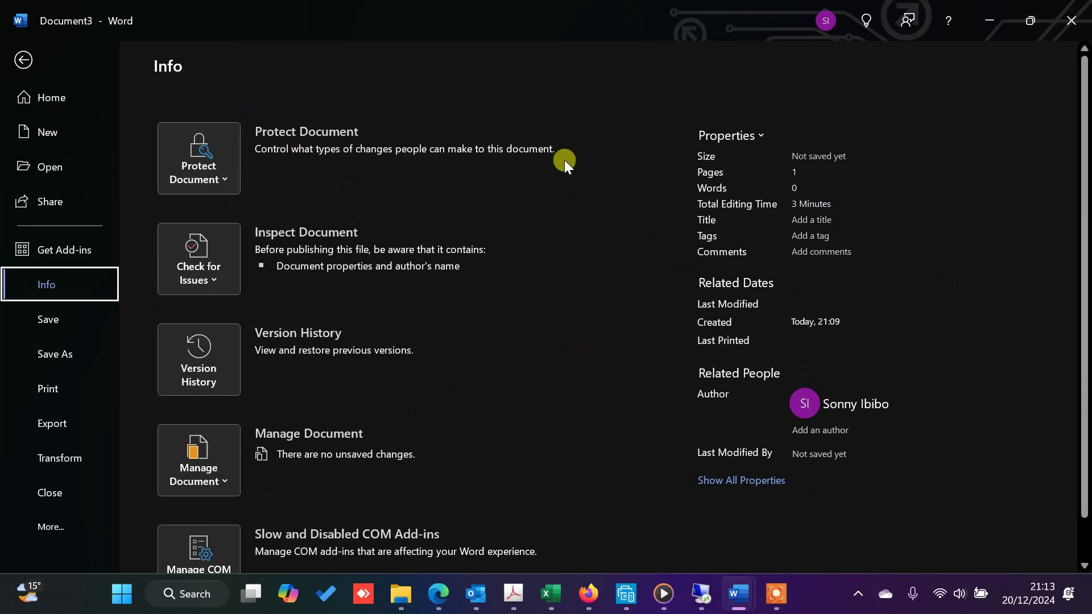
left_click(863, 21)
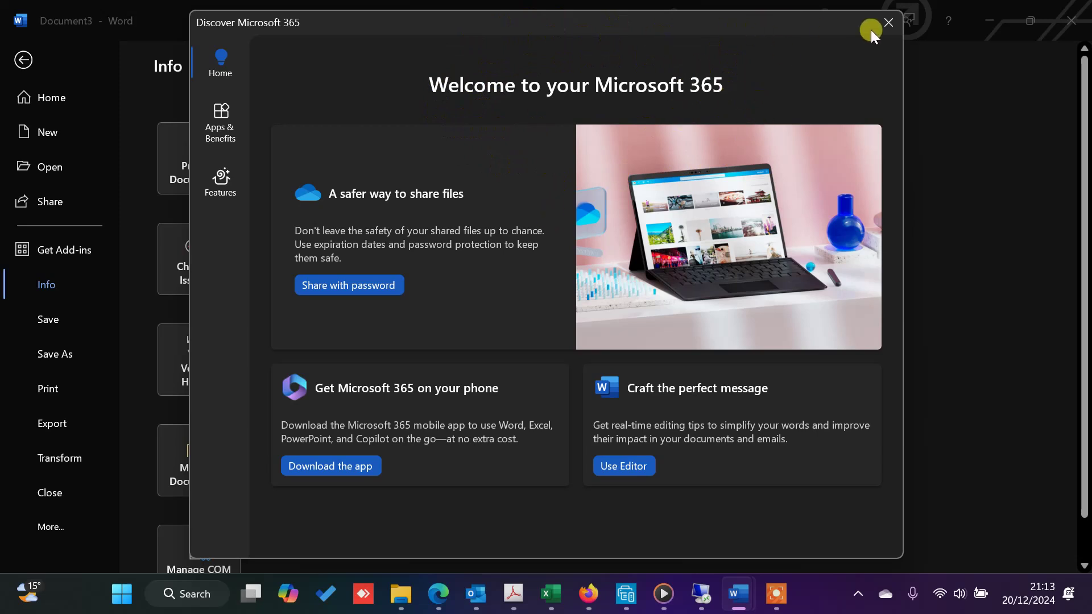
left_click(888, 27)
left_click(22, 59)
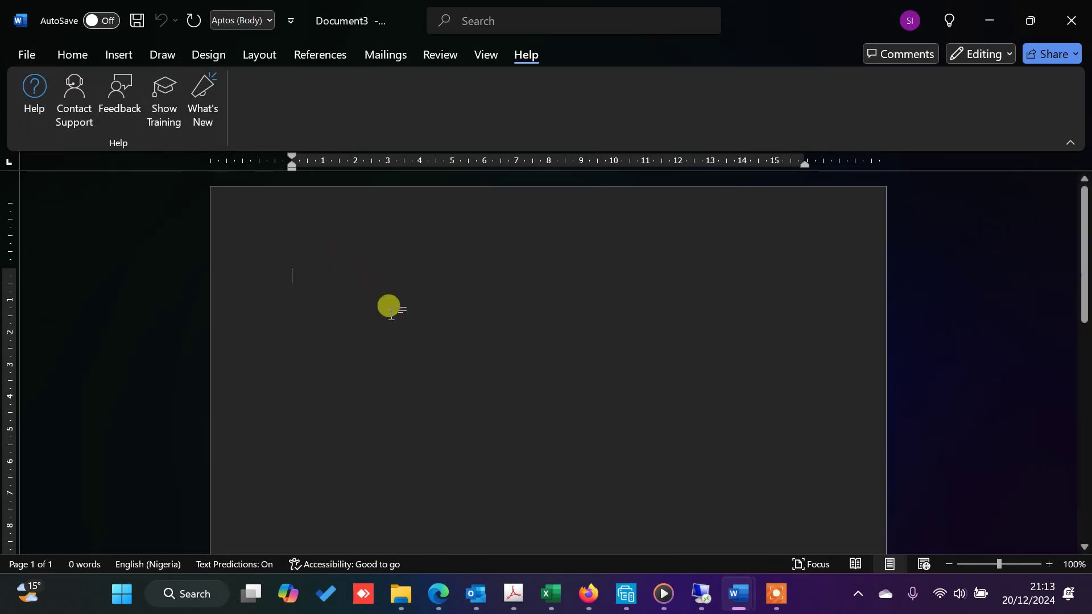
- Create another blank document and enter the line "Every thing here is in dark mode"
key("ctrl+n")
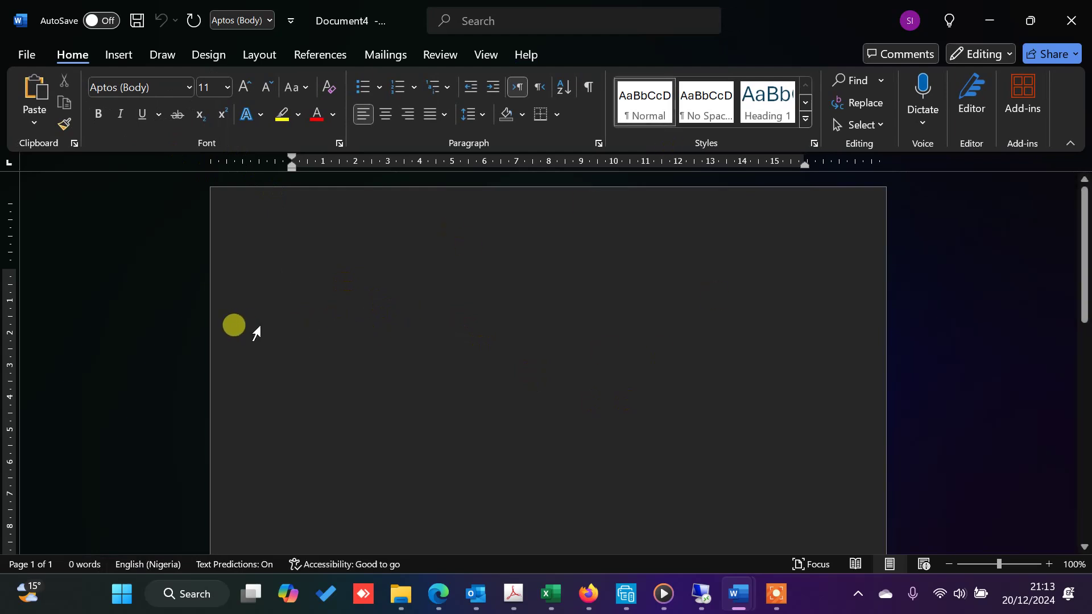
type("Ths")
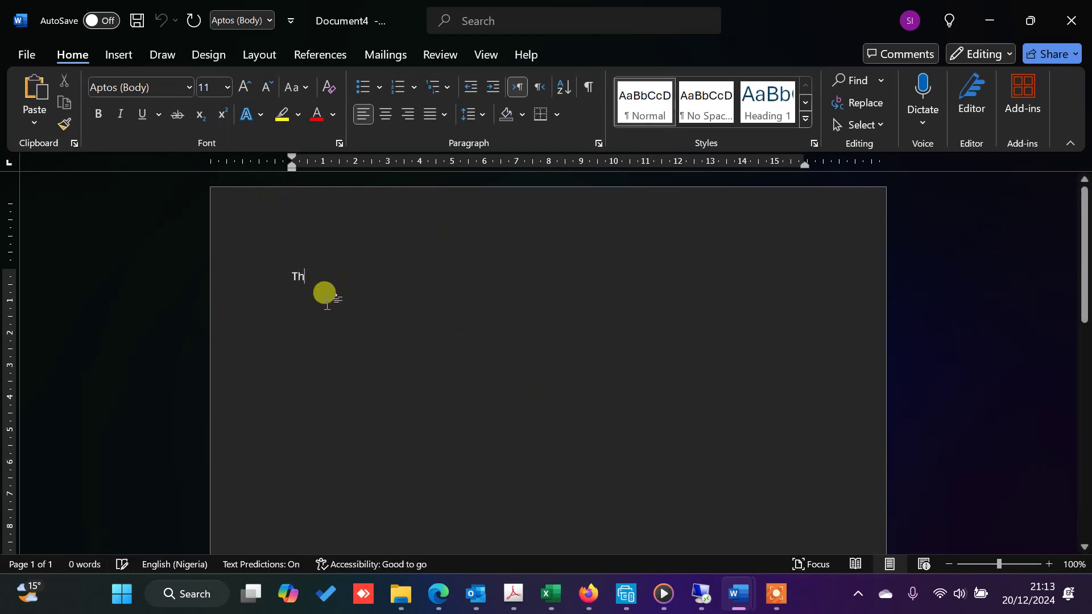
key("BackSpace")
key("BackSpace")
left_click(324, 295)
type("Every")
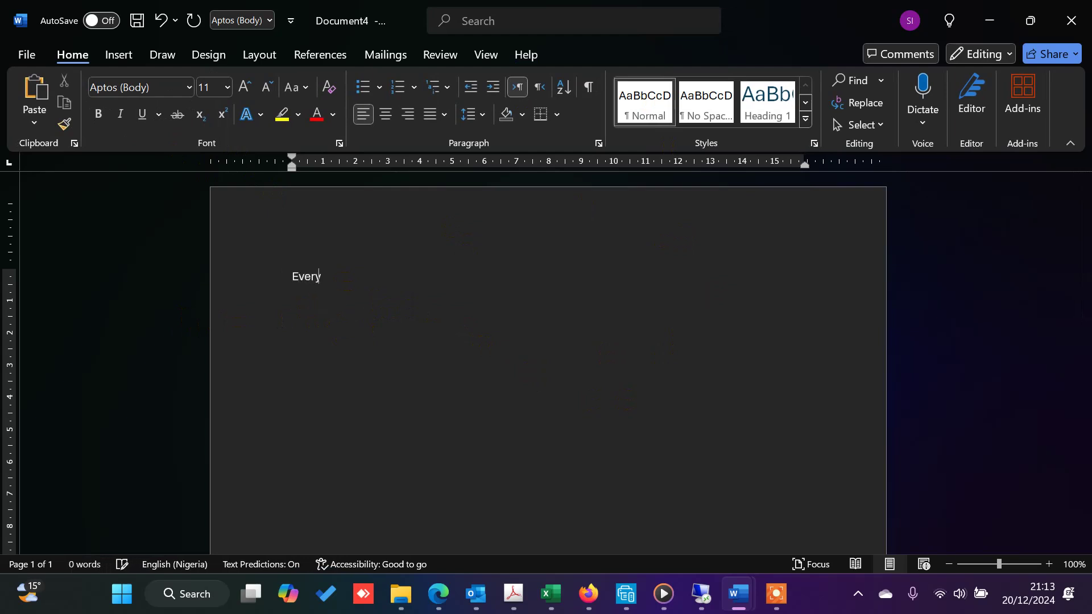
type(" thing here is in dar")
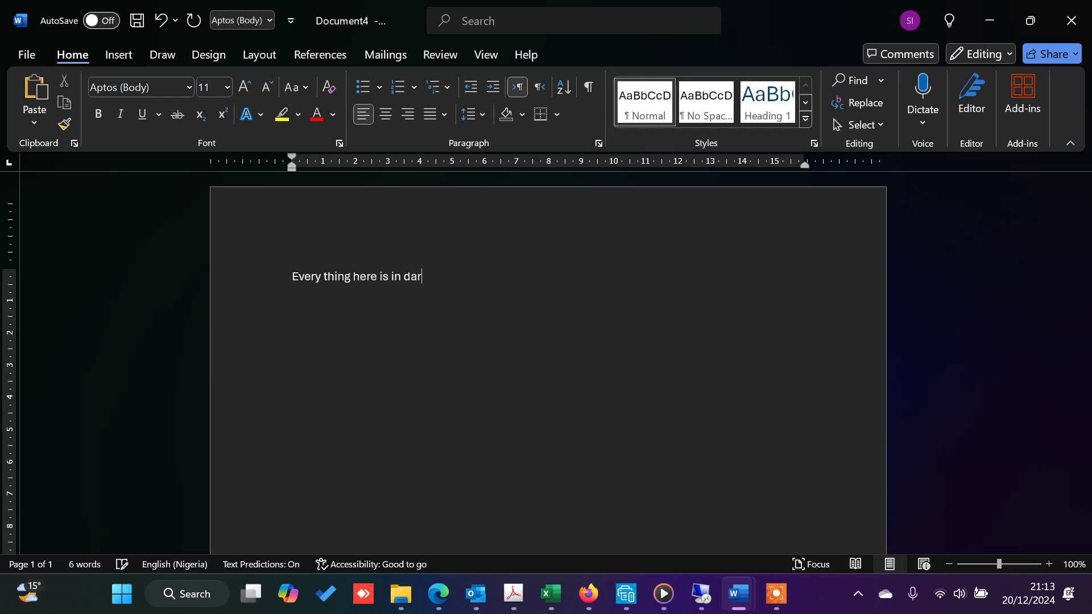
type("k mode")
- Set the font size of the line "Every thing here is in dark mode" to 26
left_click_drag(490, 267, 221, 267)
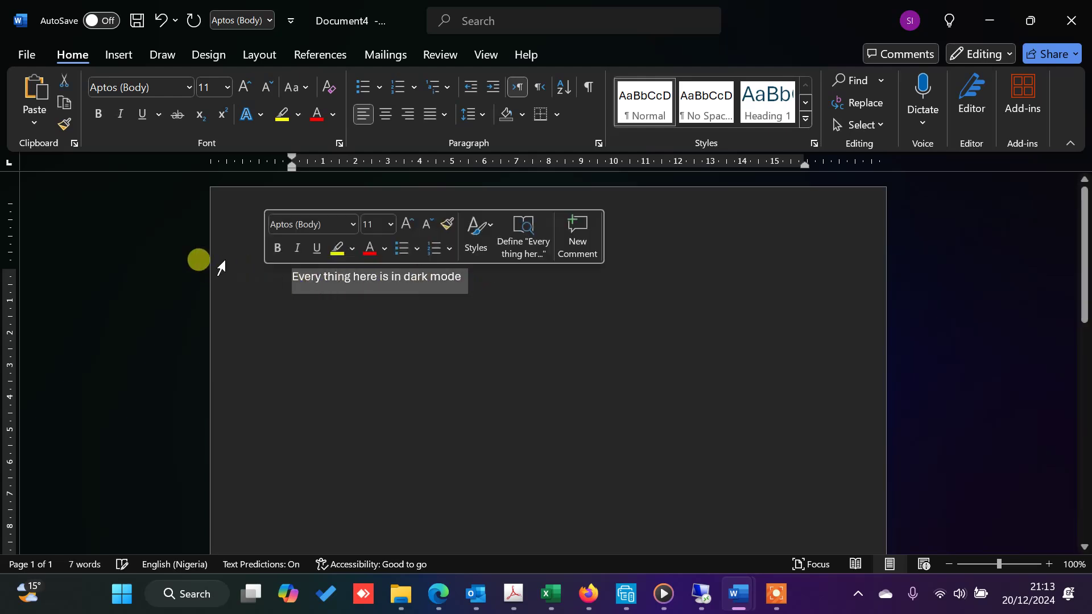
left_click(226, 88)
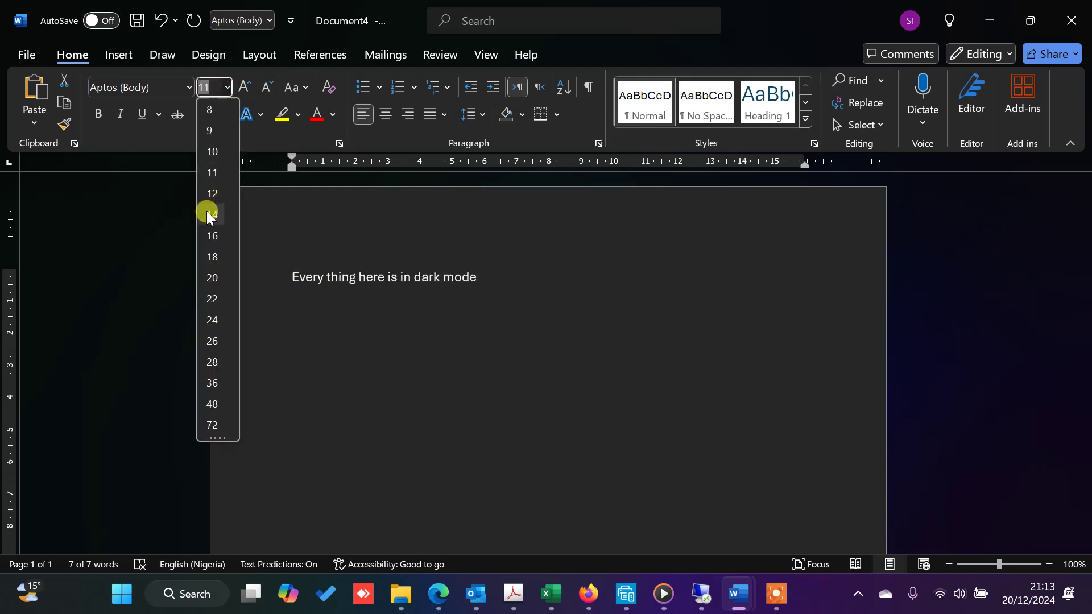
left_click(217, 340)
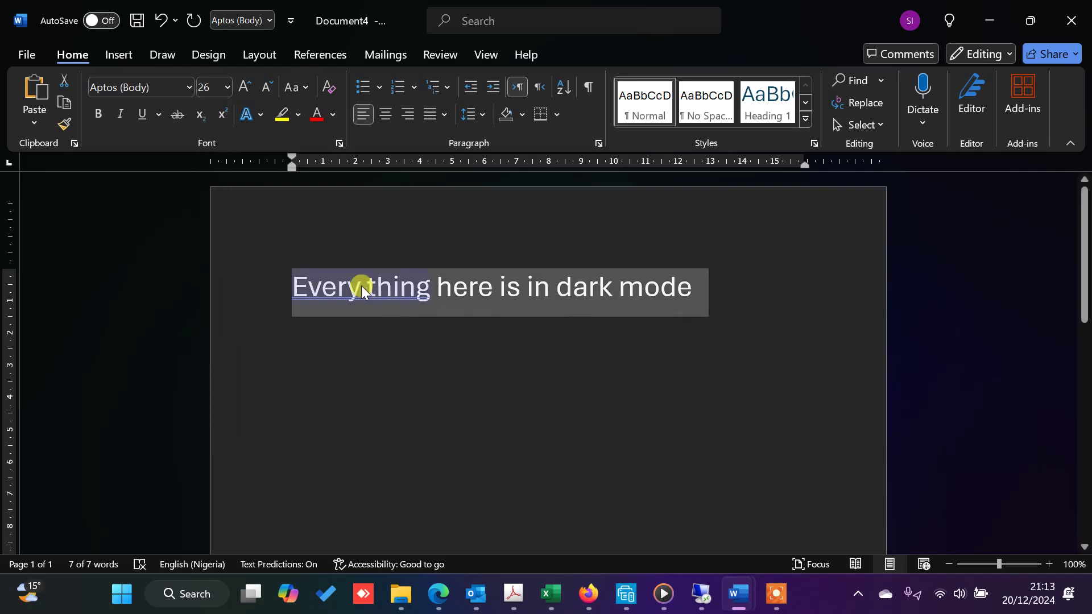
left_click(721, 289)
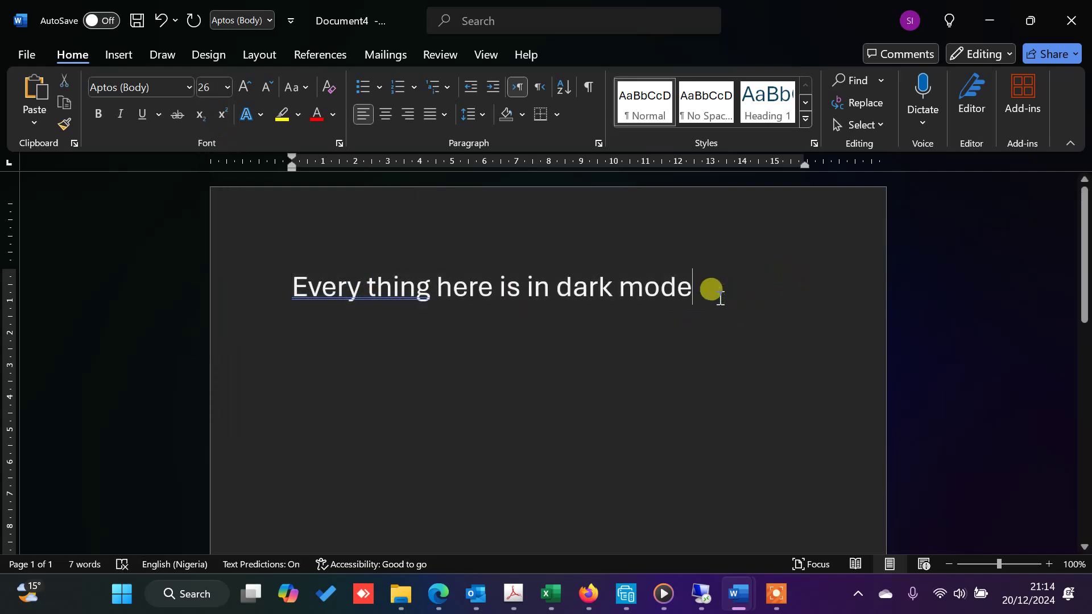
- Add the question "How can I revert back to the default theme?" below the first line
key("Return")
type("How ca")
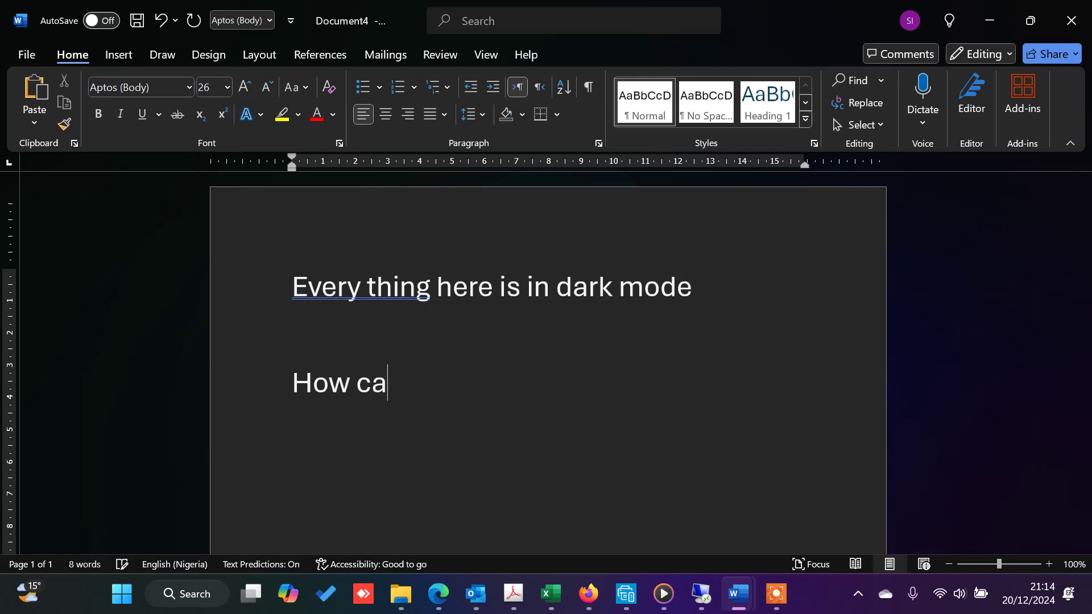
type("n I reve")
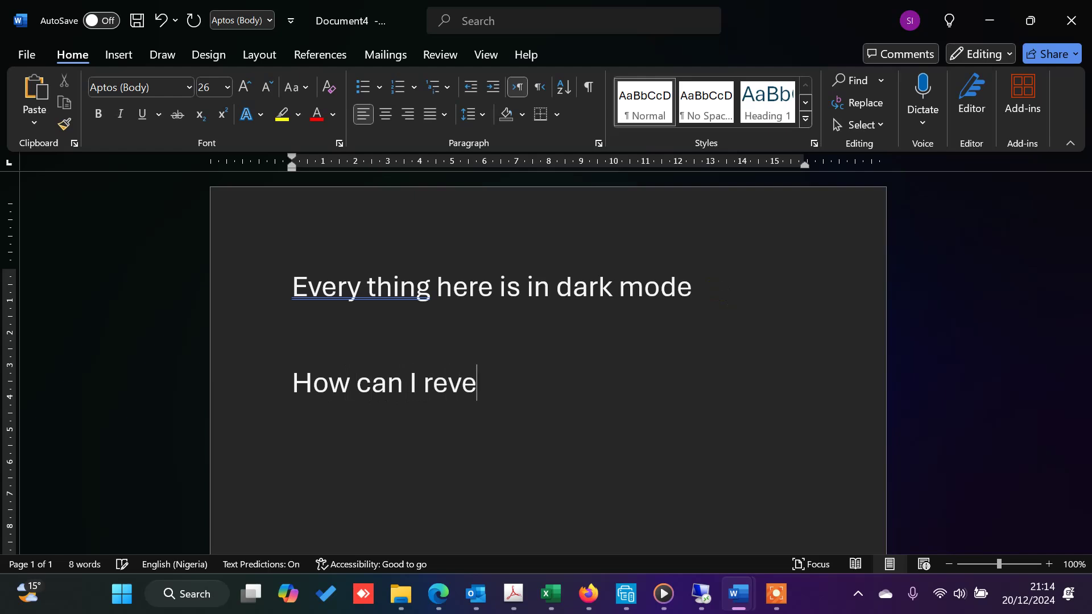
type("rt bac")
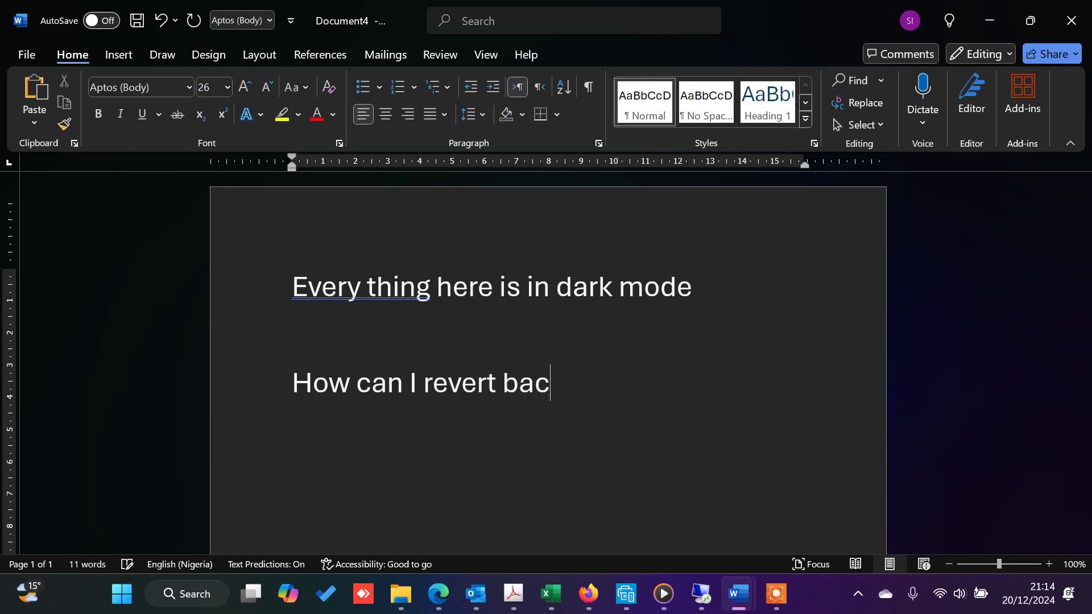
type("k tothe")
key("BackSpace")
key("BackSpace")
key("BackSpace")
type("the de")
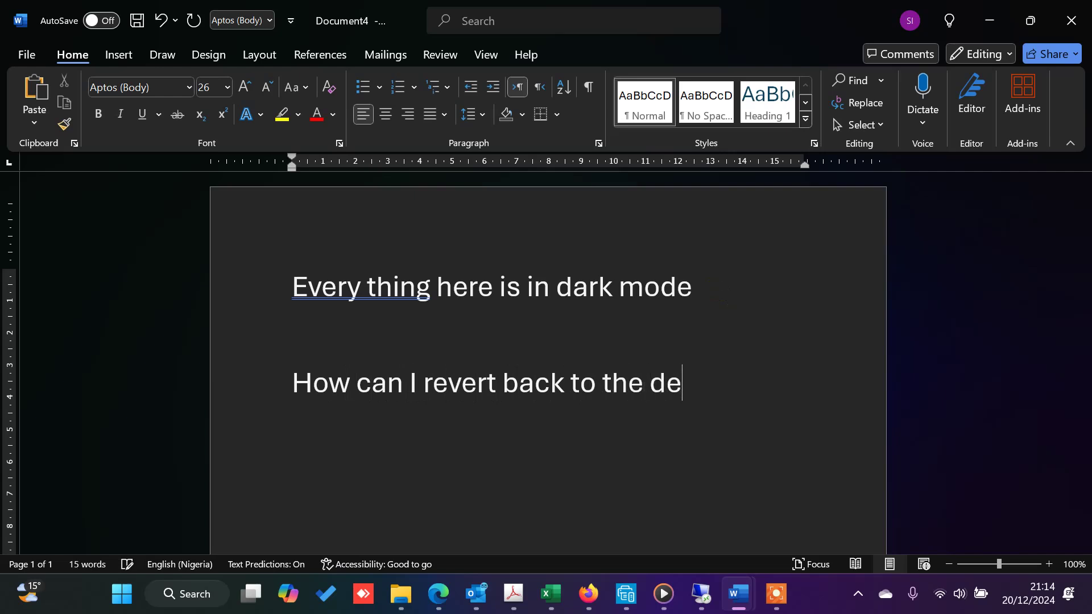
type("fault")
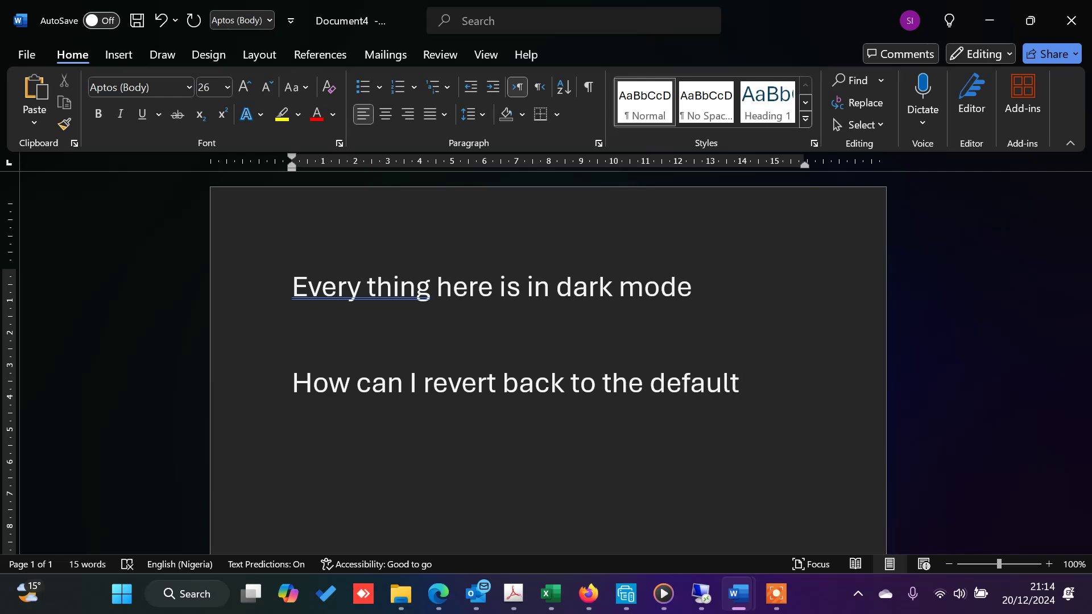
type(" th")
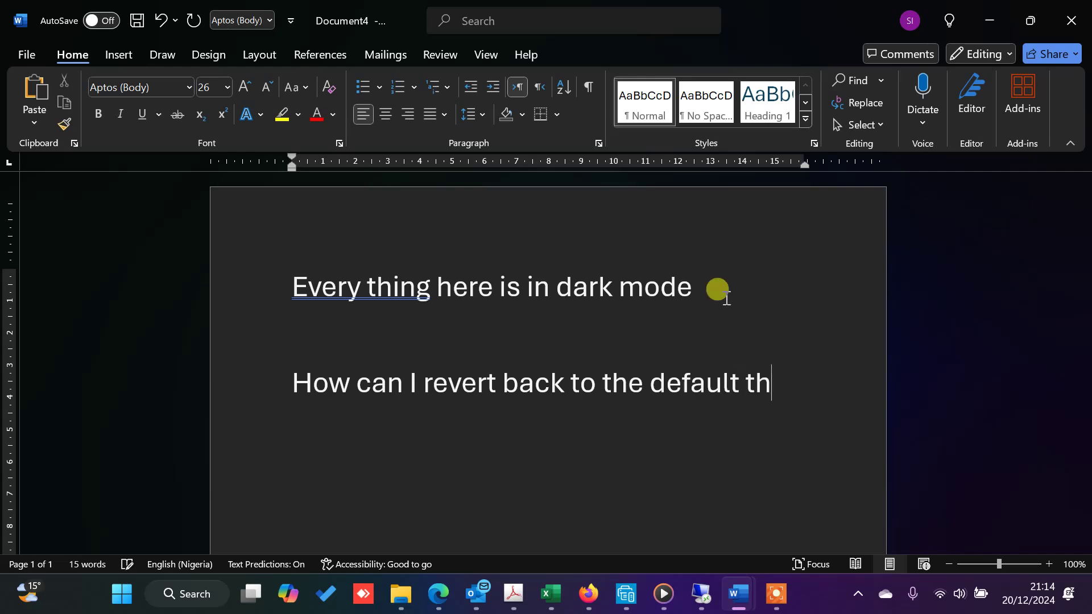
type("eme?")
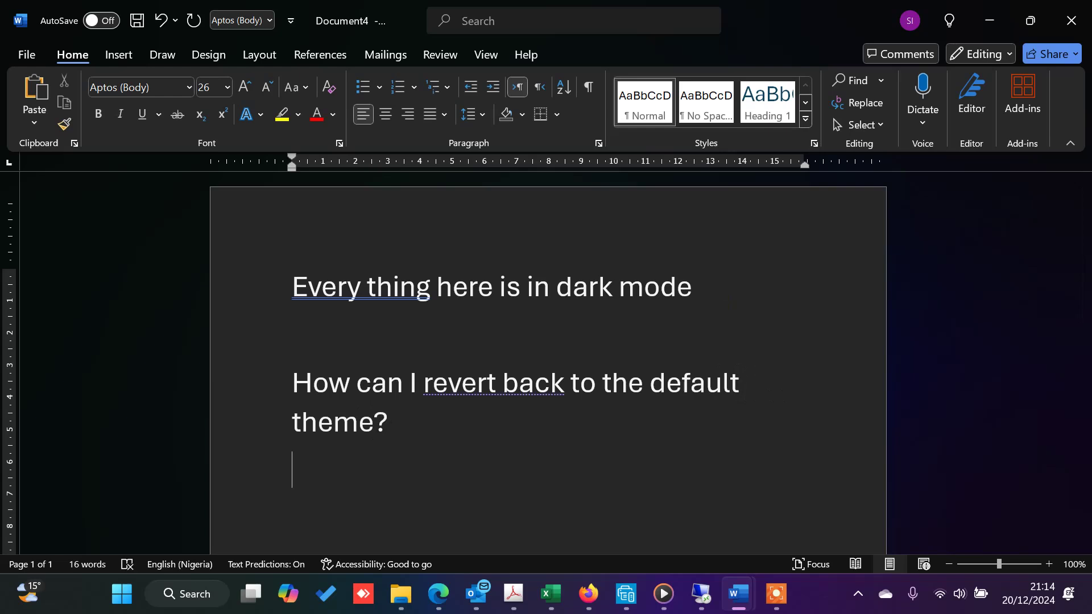
- Add the line "This is Microsoft 365 ..." below the question, followed by blank lines
key("Return")
type("This is")
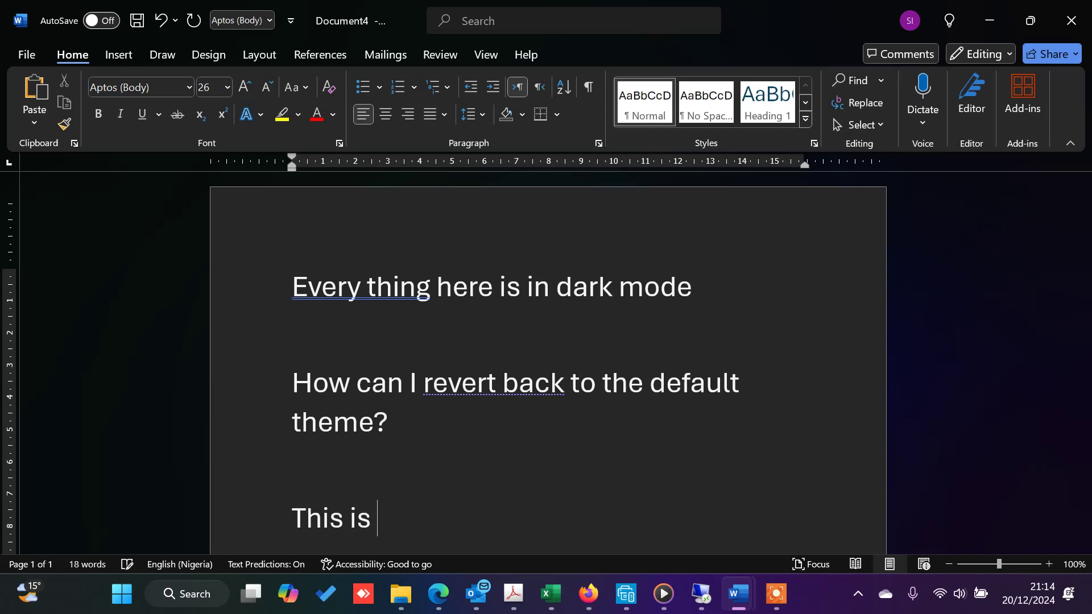
type(" Microf")
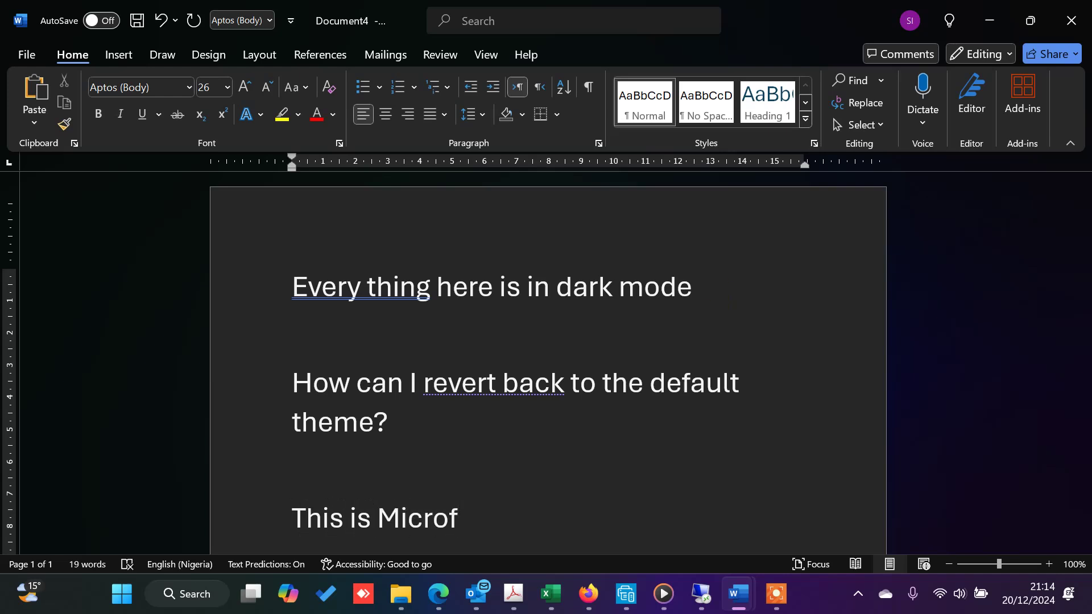
key("BackSpace")
type("soft 365 ")
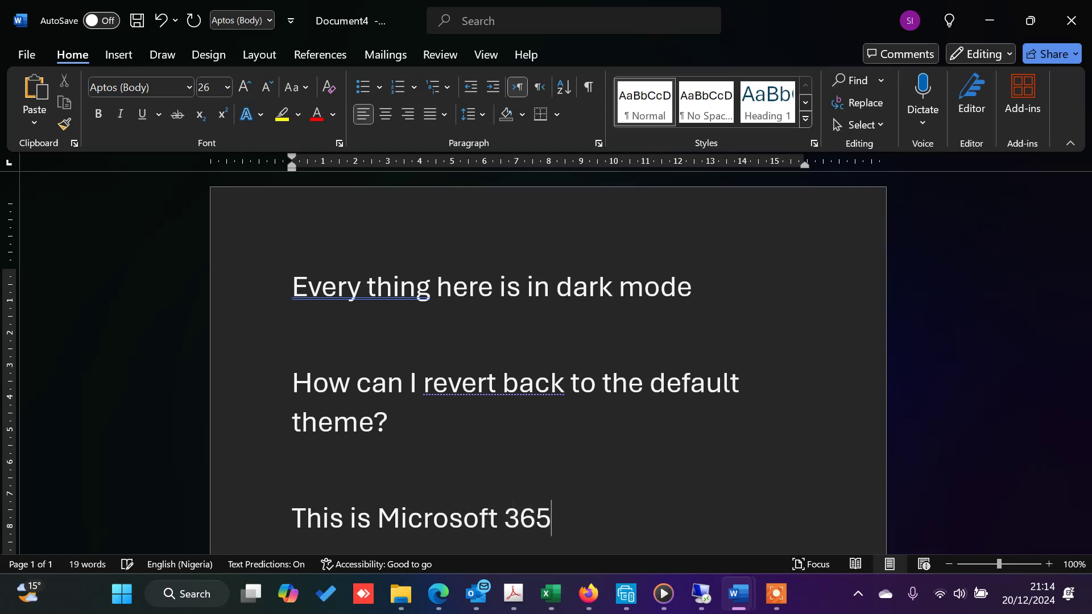
type("...")
key("Return")
key("Return")
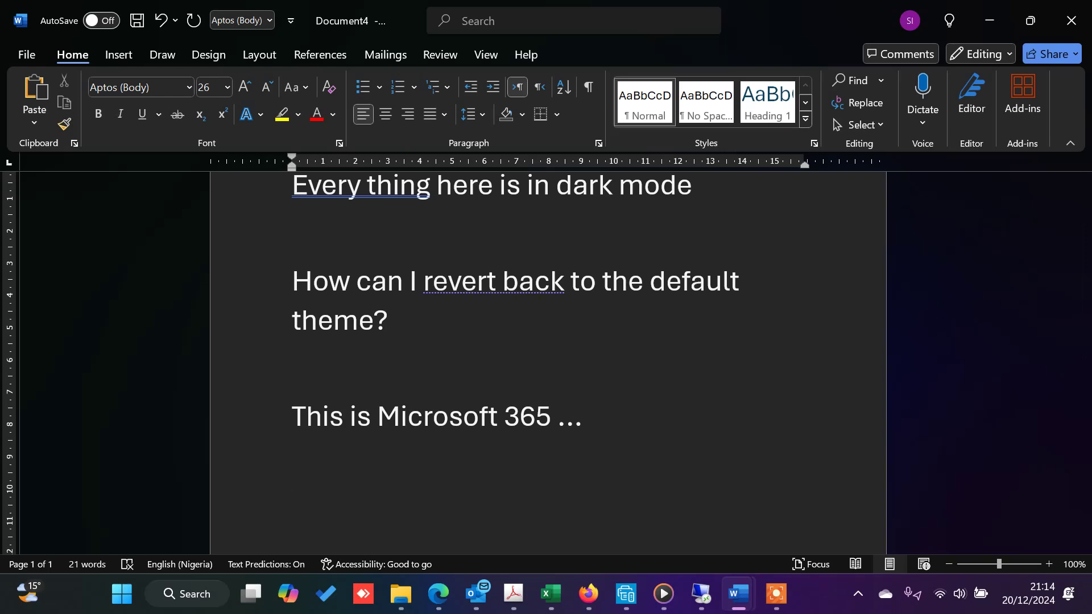
- Add the line "I want to attempt to revert back to the default theme..." below the Microsoft 365 line, followed by blank lines
key("Return")
type("I want ot")
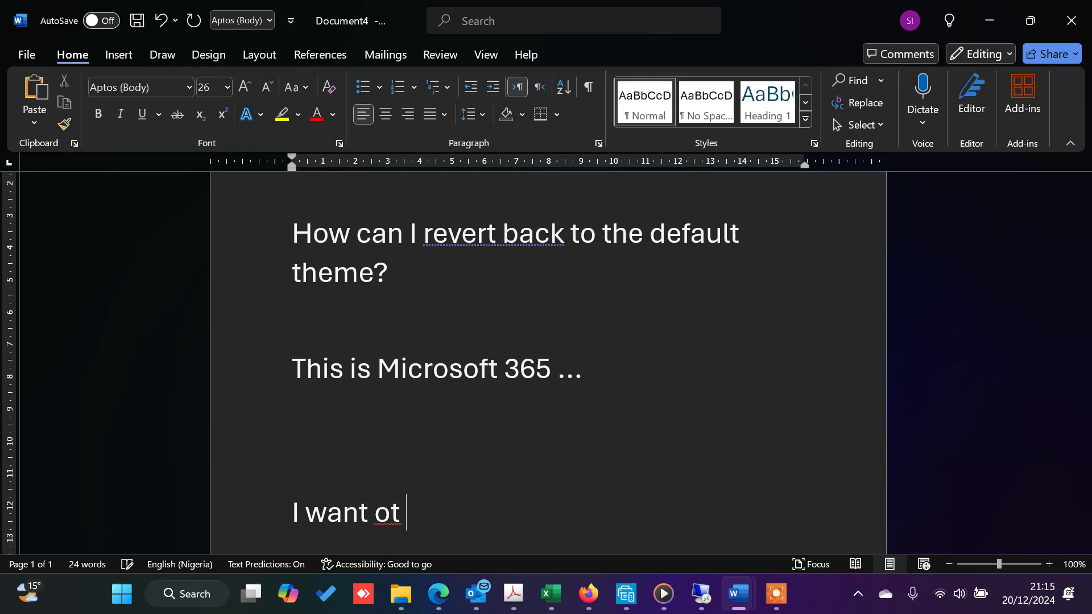
key("BackSpace")
key("BackSpace")
key("BackSpace")
type("to attemt")
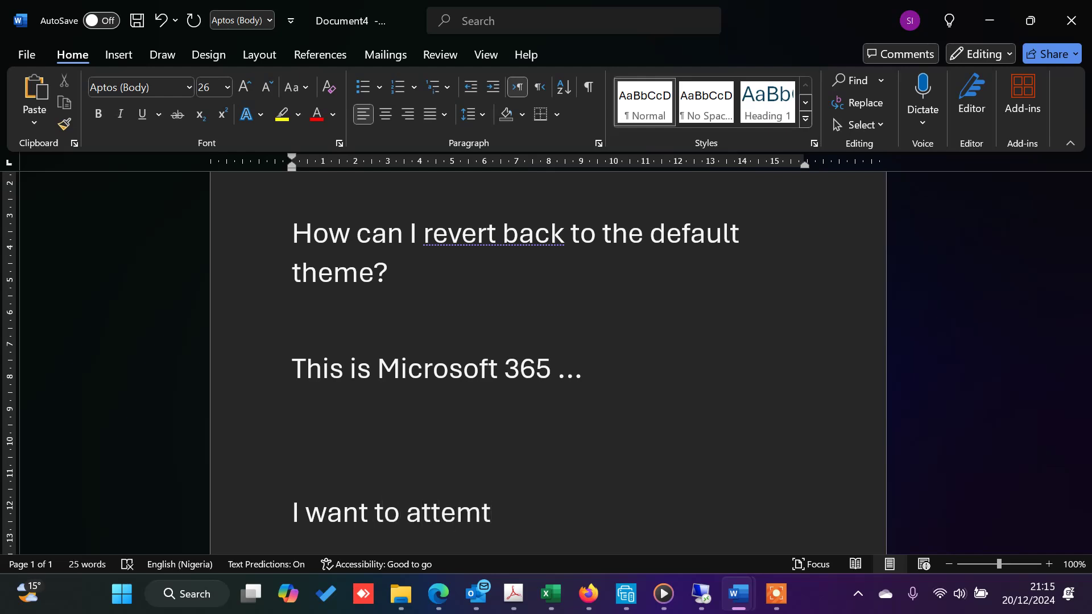
key("BackSpace")
type("pt to revert")
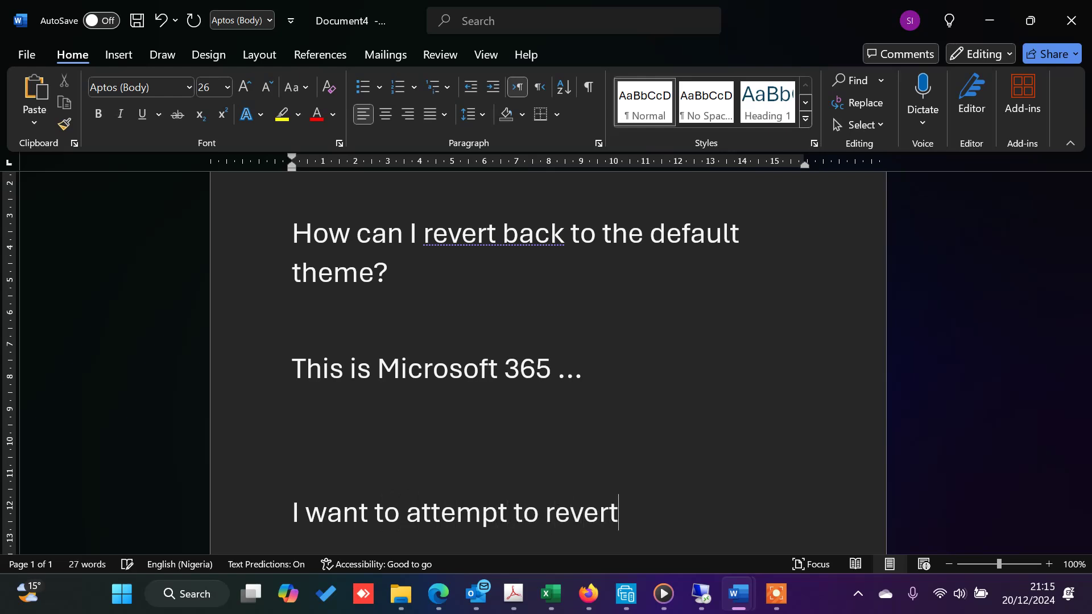
type(" back to")
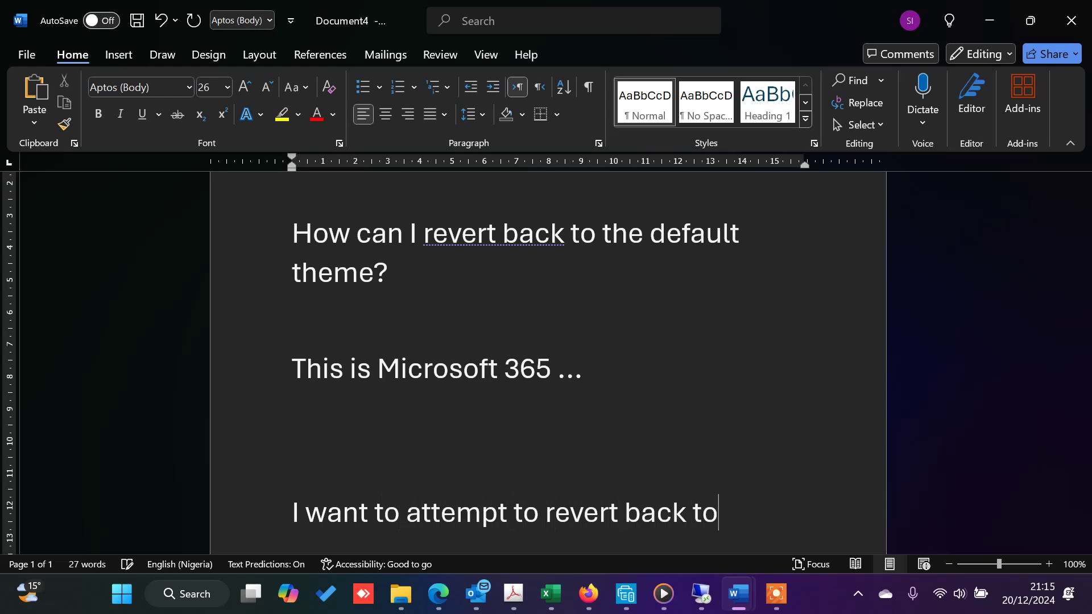
type(" the defa")
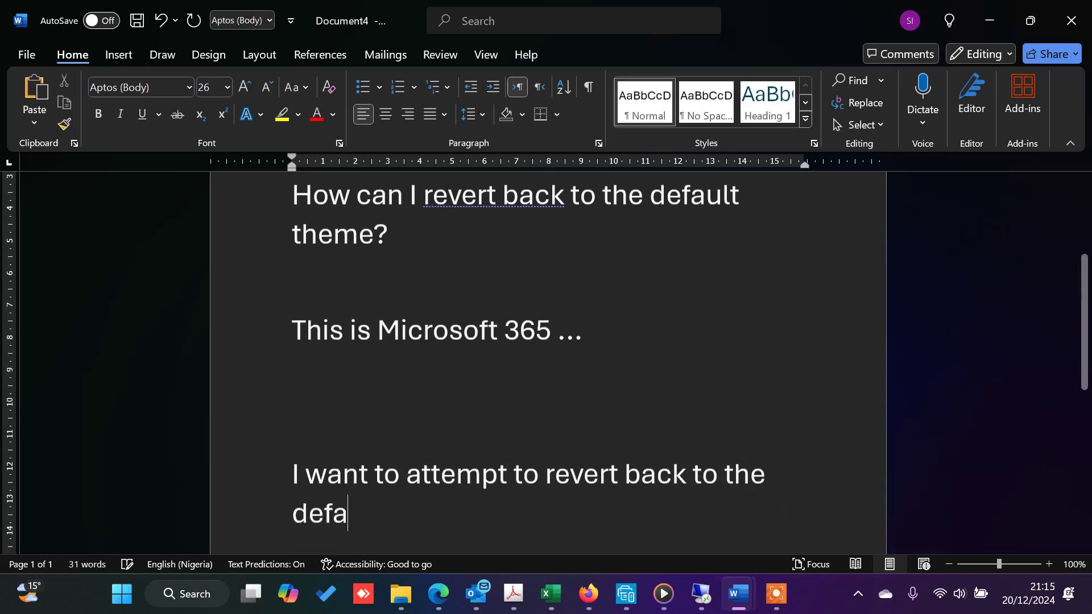
type("ultrt")
key("BackSpace")
key("BackSpace")
key("BackSpace")
type("t theme")
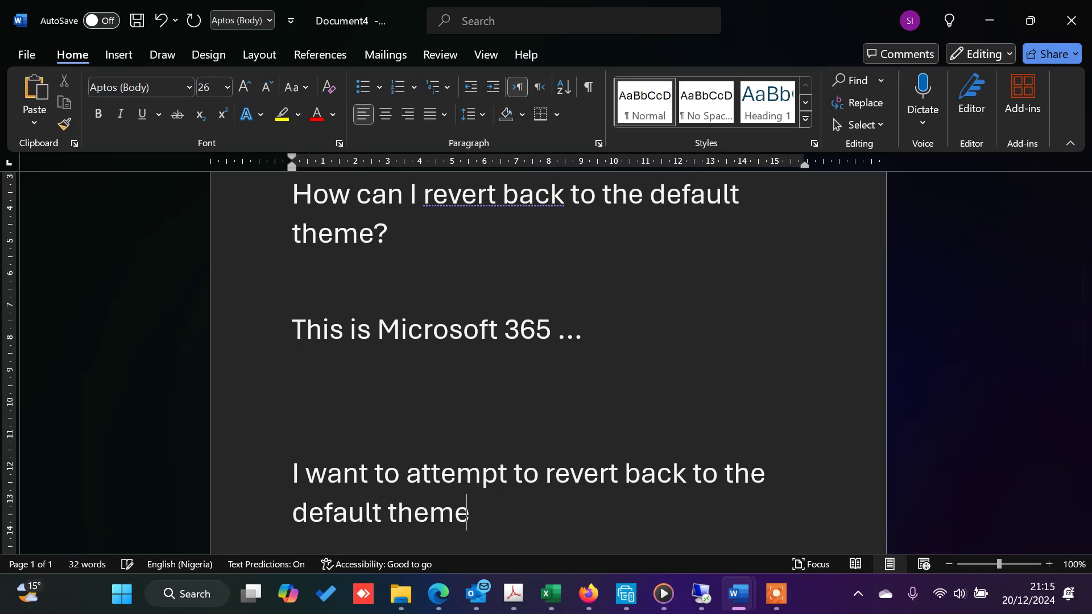
type("...")
key("Return")
key("Return")
key("Return")
key("Return")
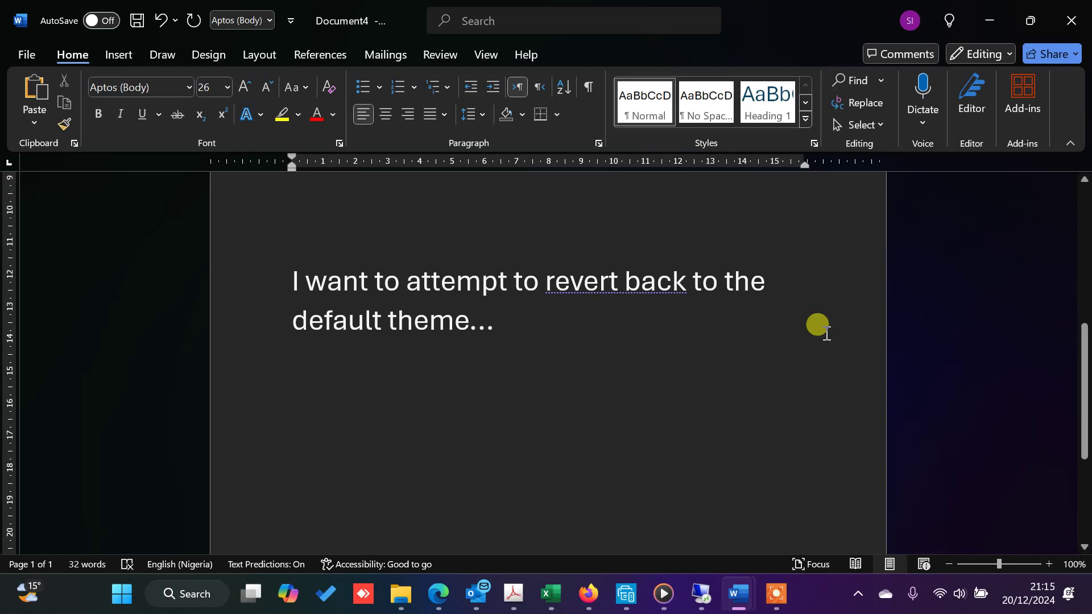
- Open Word's general options and examine the available Office Theme choices
left_click(26, 57)
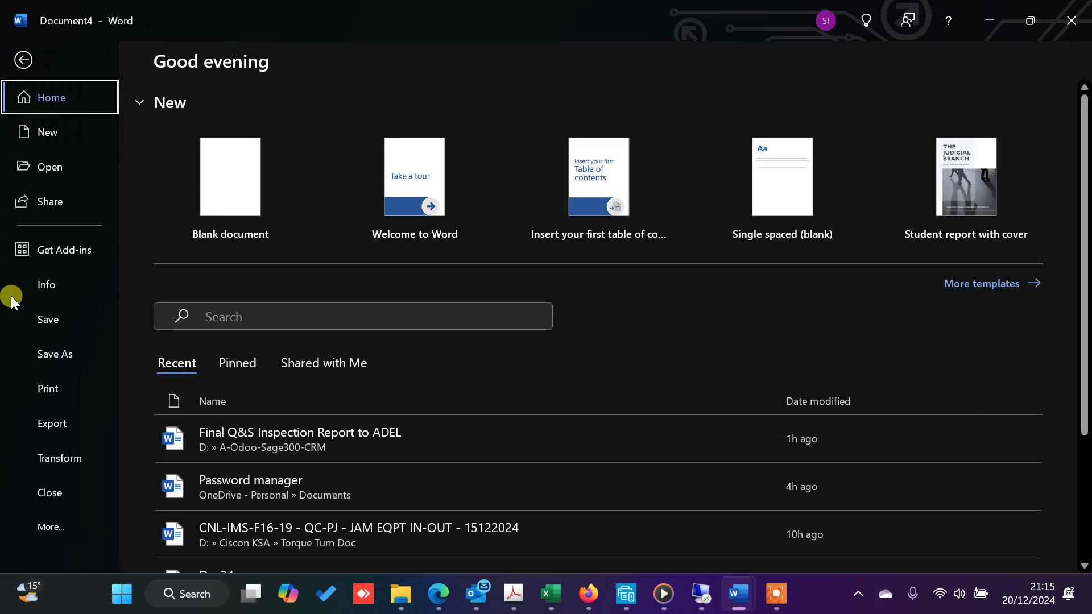
left_click(46, 529)
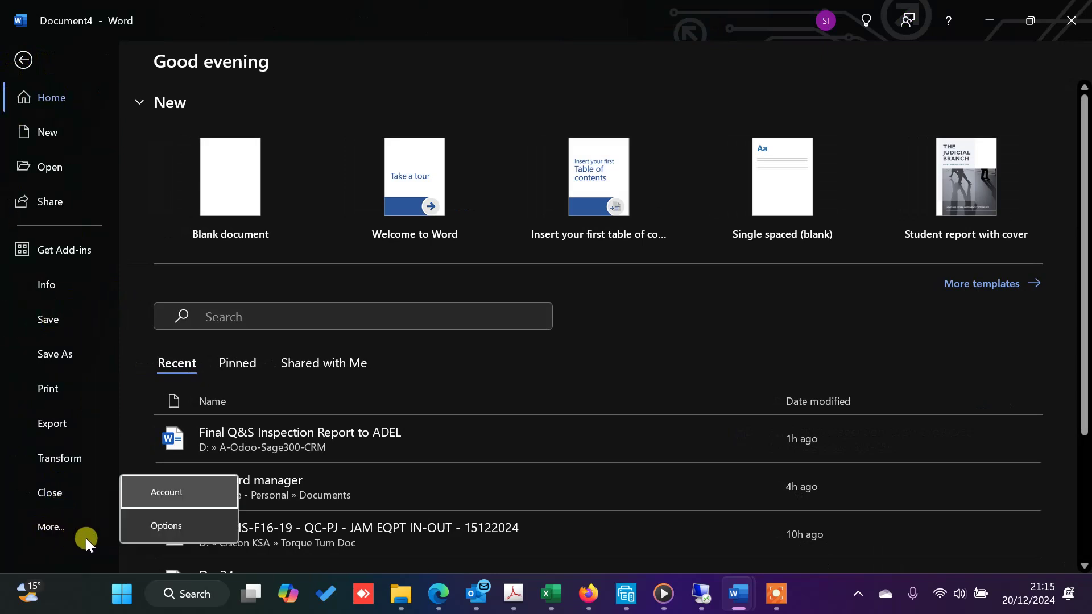
left_click(160, 526)
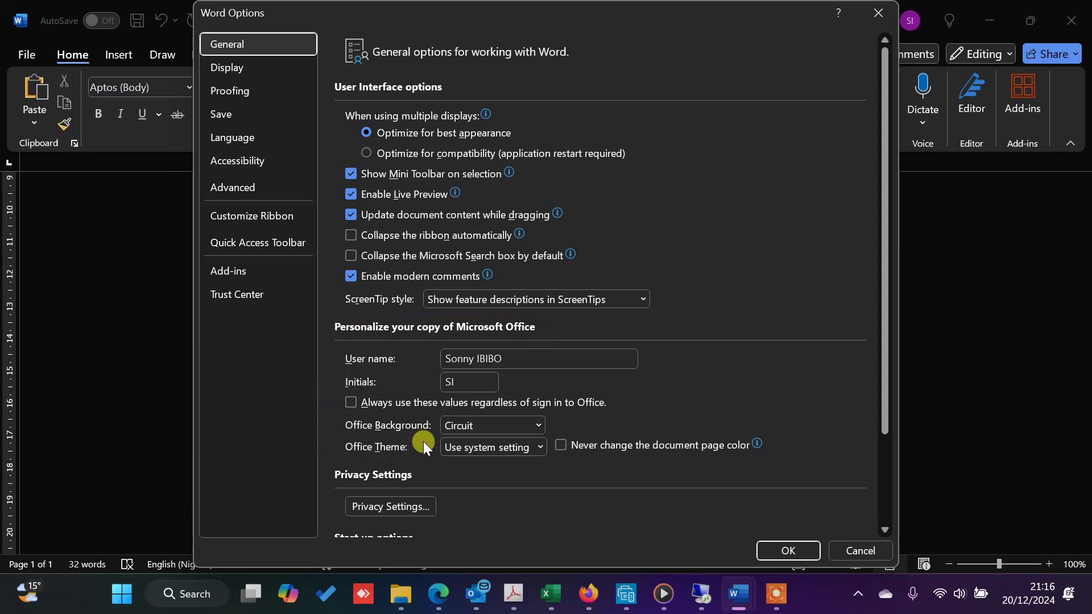
left_click(541, 446)
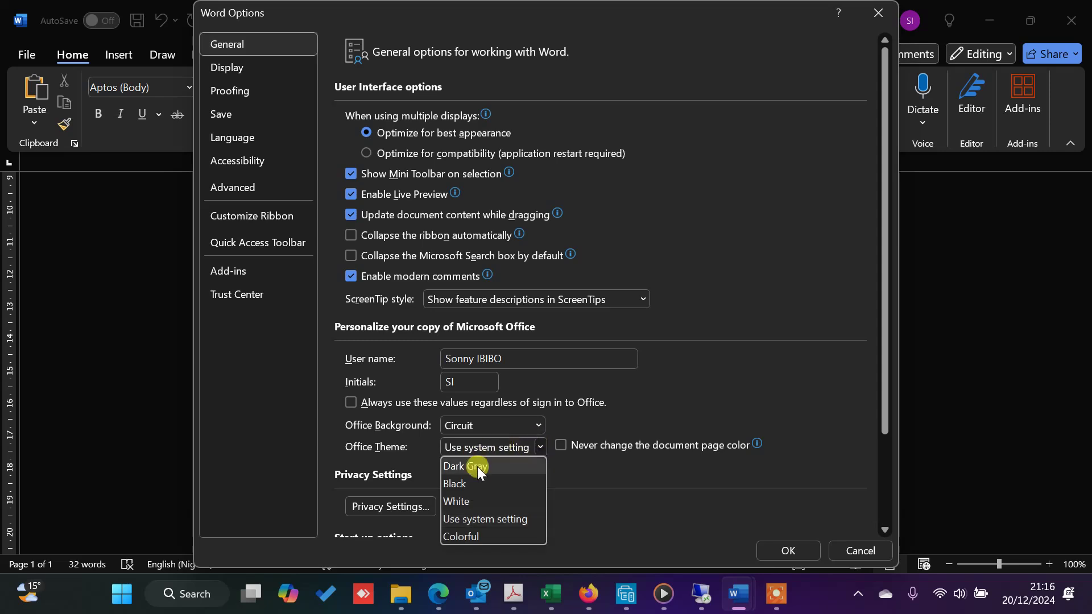
left_click(577, 478)
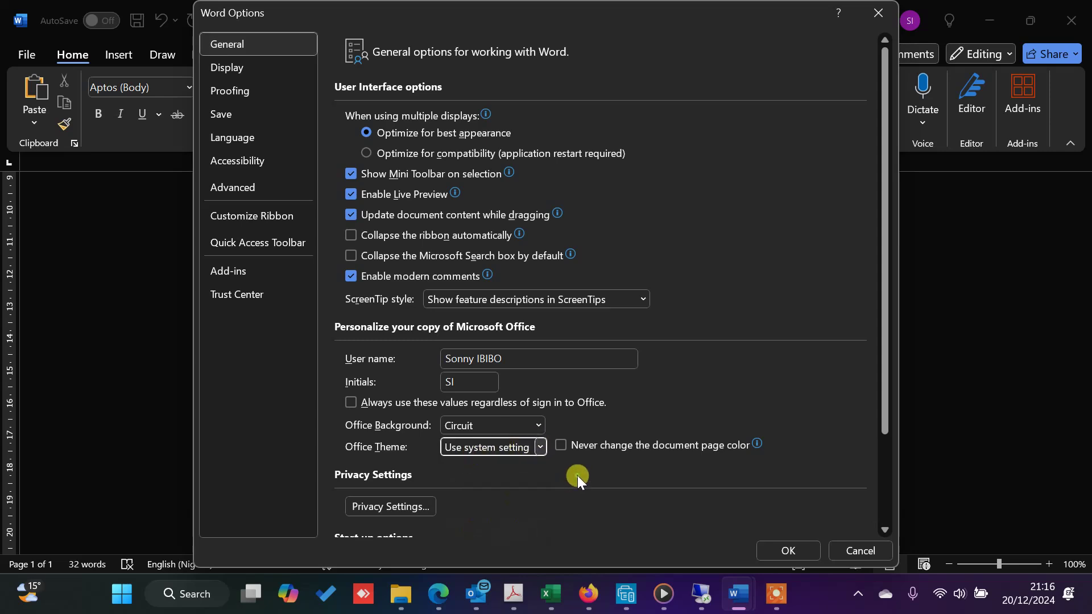
left_click(539, 445)
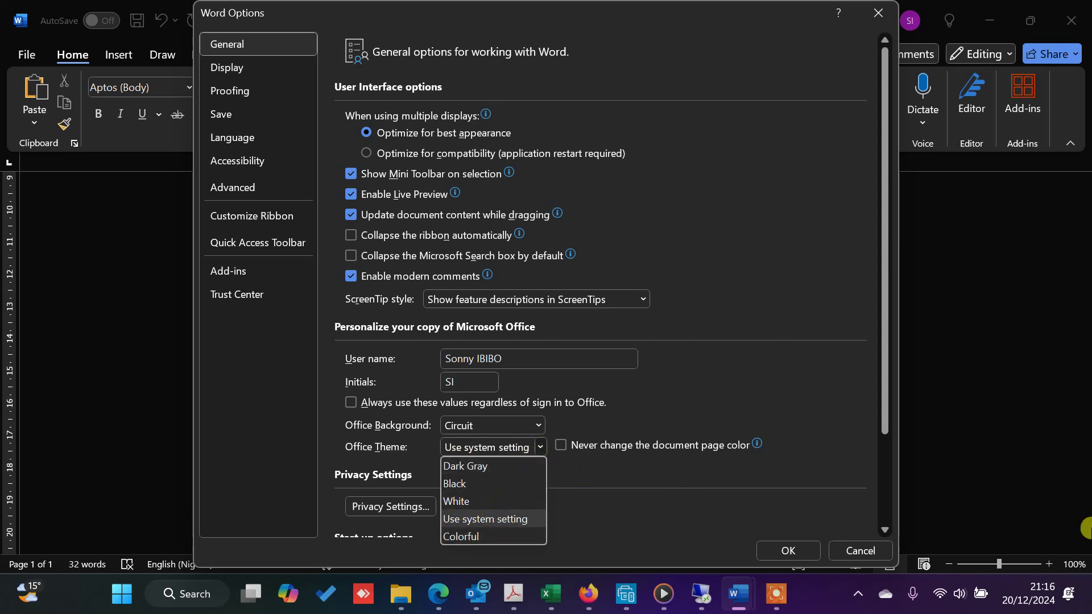
- Show the Windows desktop to view its dark appearance, and return to the Word Options dialog
left_click(1087, 583)
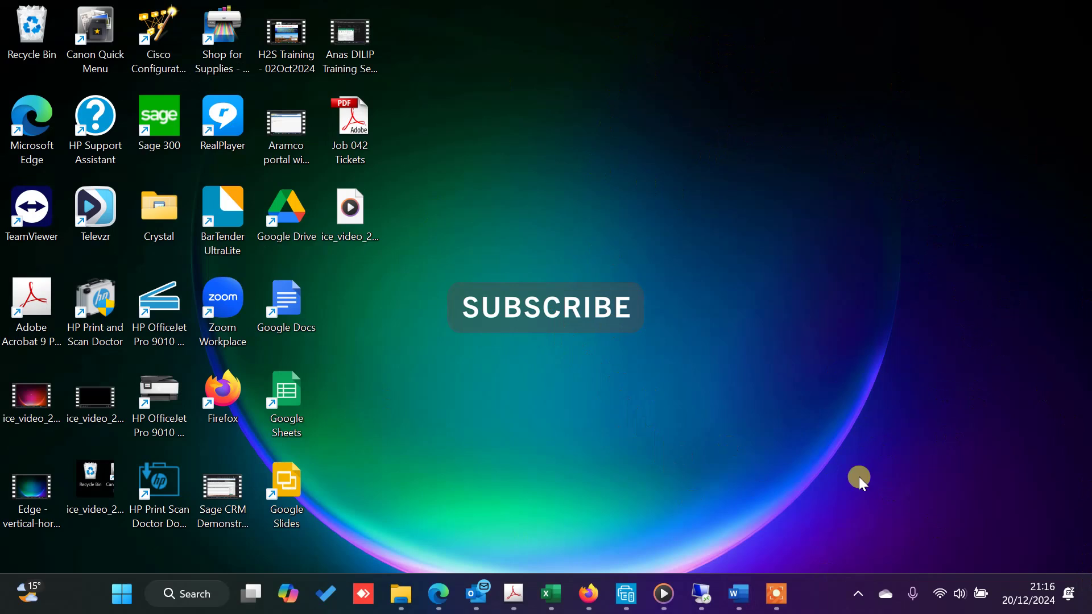
mouse_move(740, 595)
left_click(893, 531)
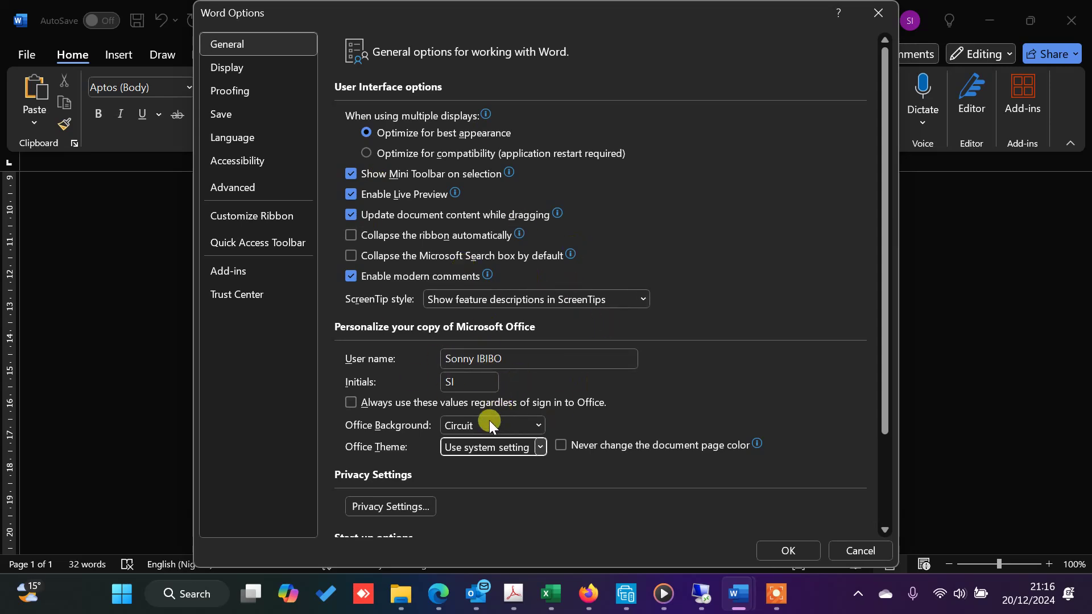
- Set the Office Theme to Colorful and apply the options
left_click(507, 447)
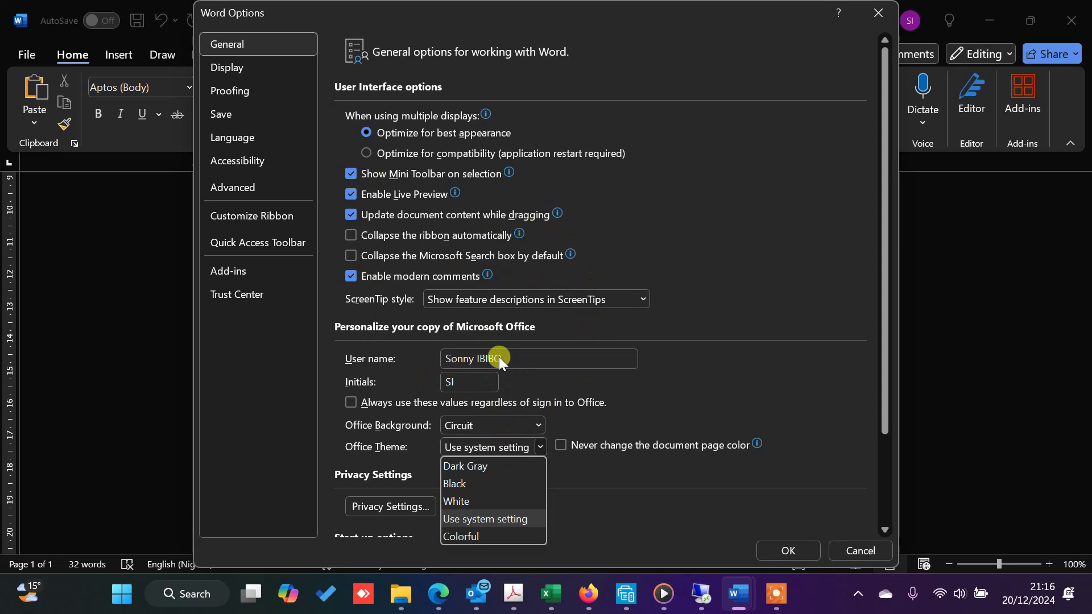
left_click(476, 538)
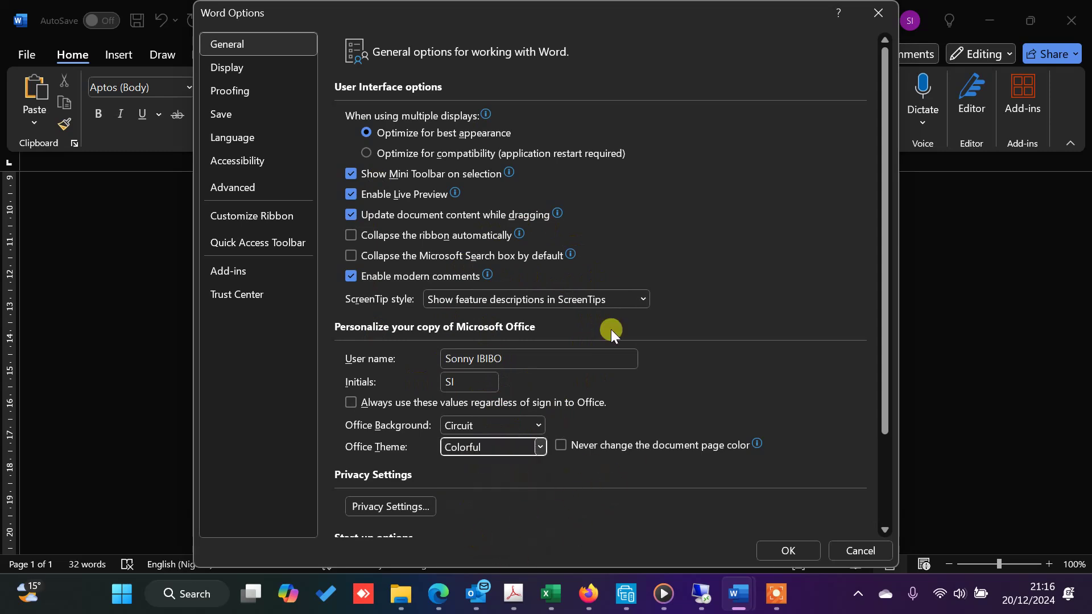
left_click(784, 548)
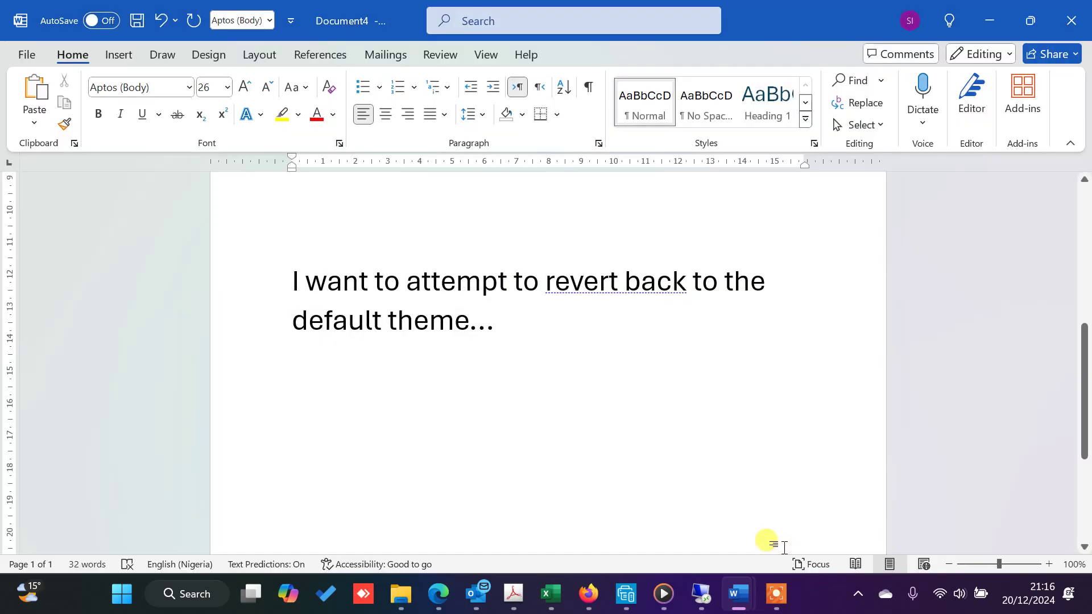
- Add the line "The theme was using the windows system theme..." below the line about reverting back to the default theme
scroll(681, 326, "up", 1)
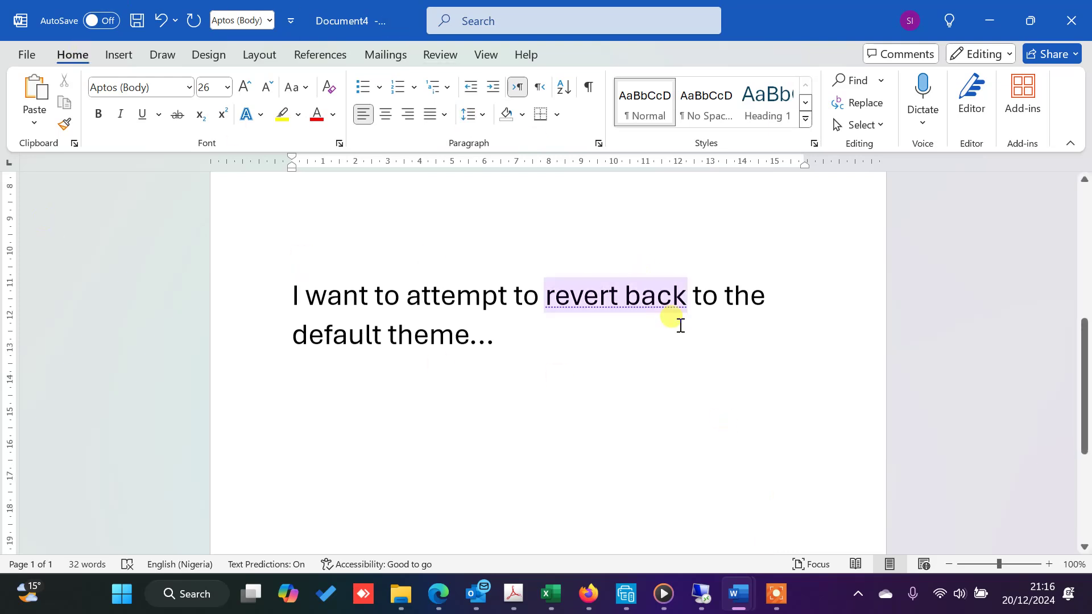
scroll(680, 326, "up", 6)
scroll(679, 334, "down", 2)
scroll(685, 337, "down", 8)
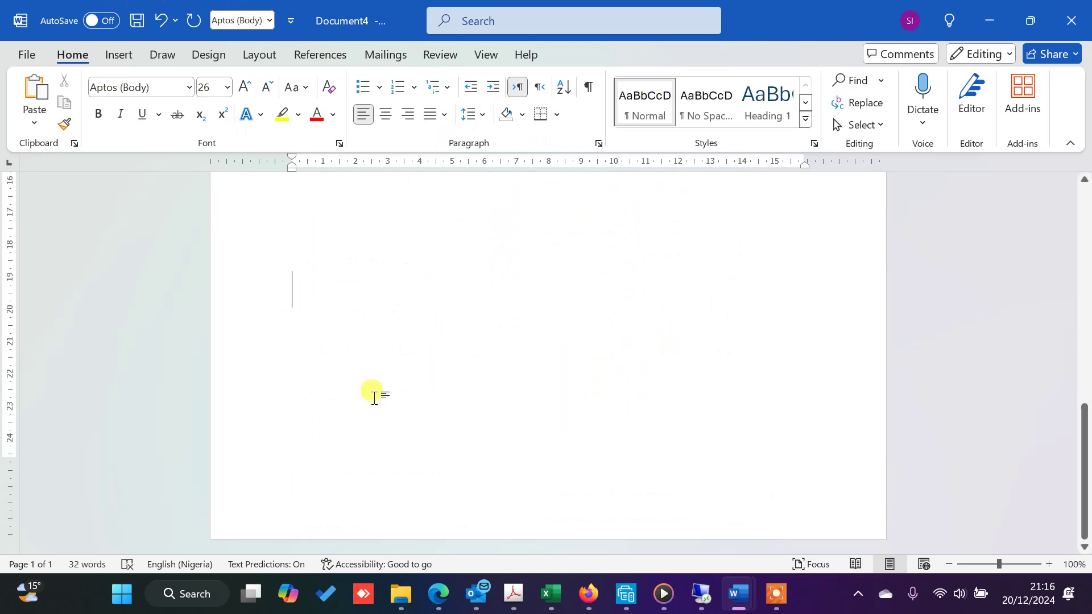
scroll(23, 370, "up", 5)
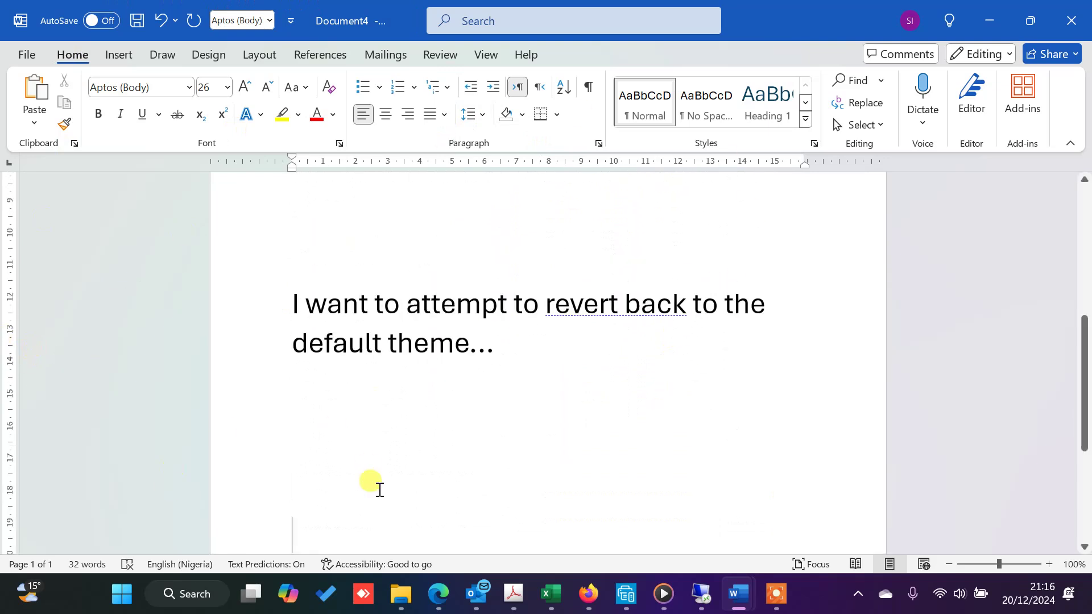
left_click(293, 448)
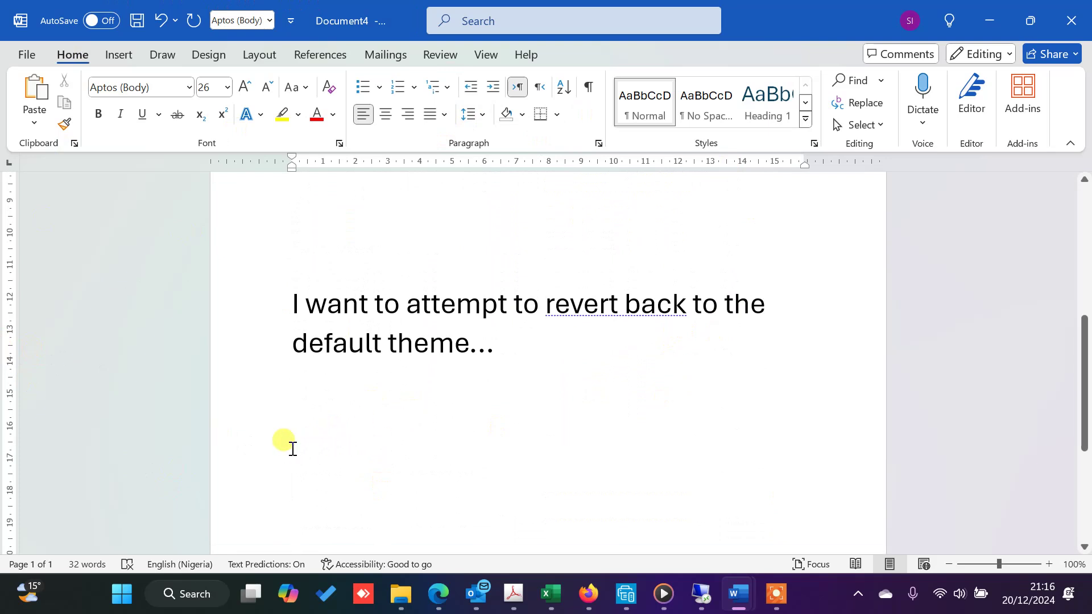
type("The ")
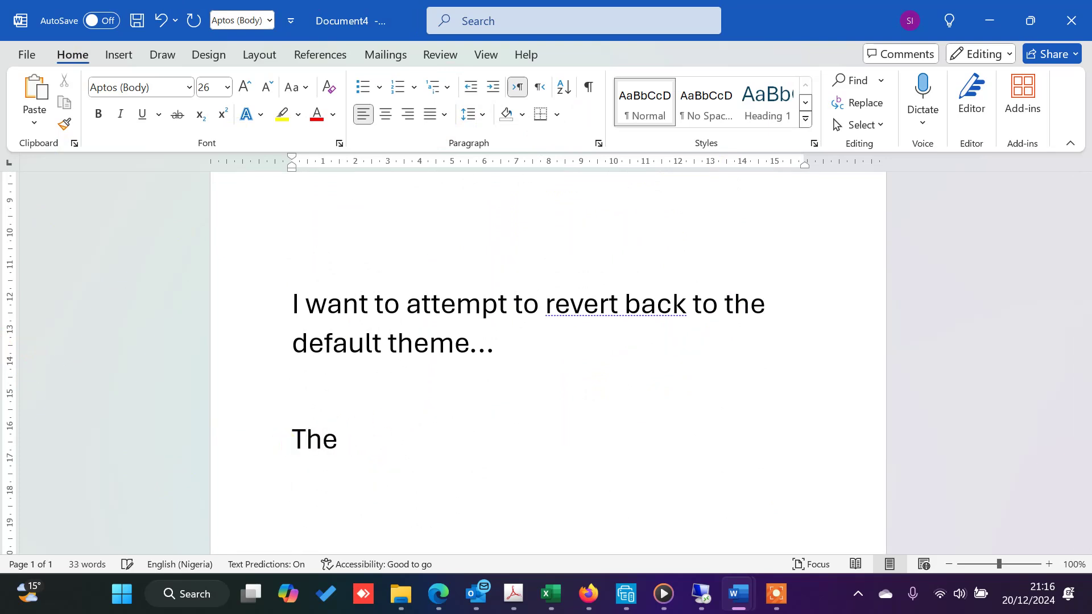
type("there")
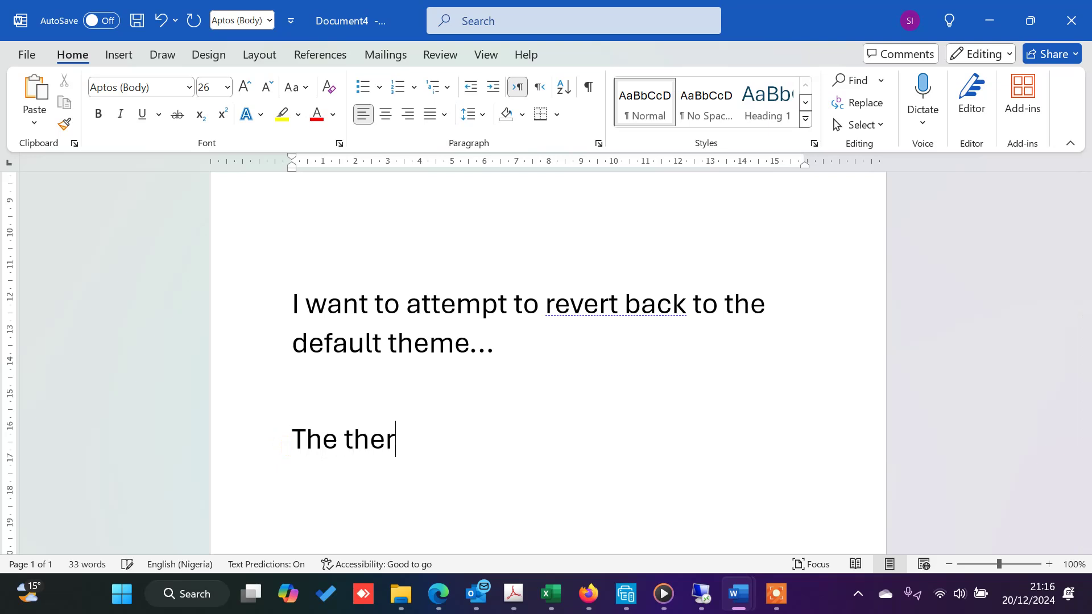
key("BackSpace")
key("BackSpace")
type("me was")
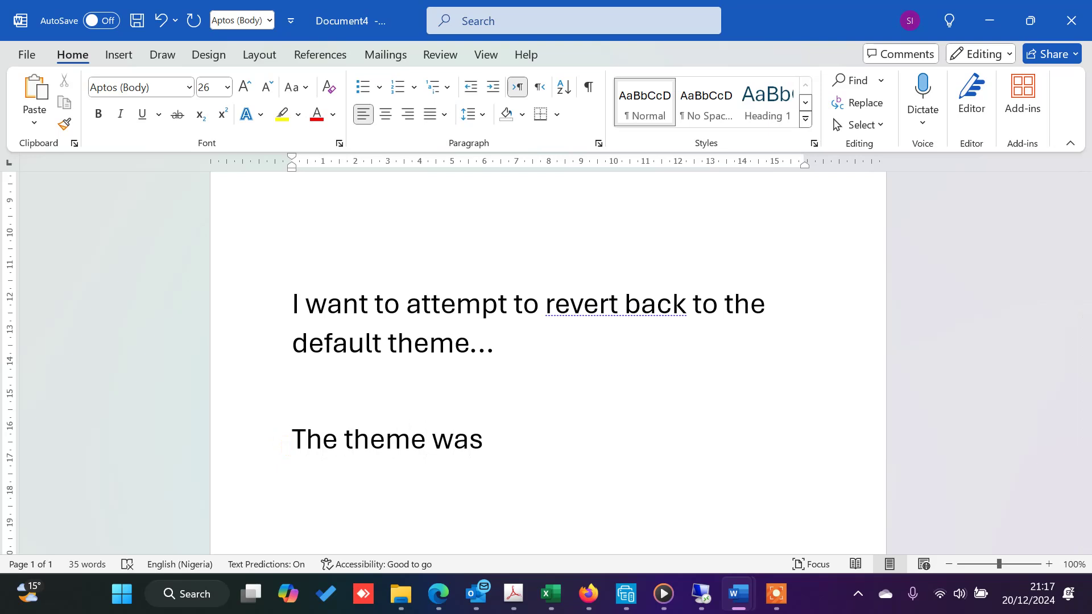
type("using")
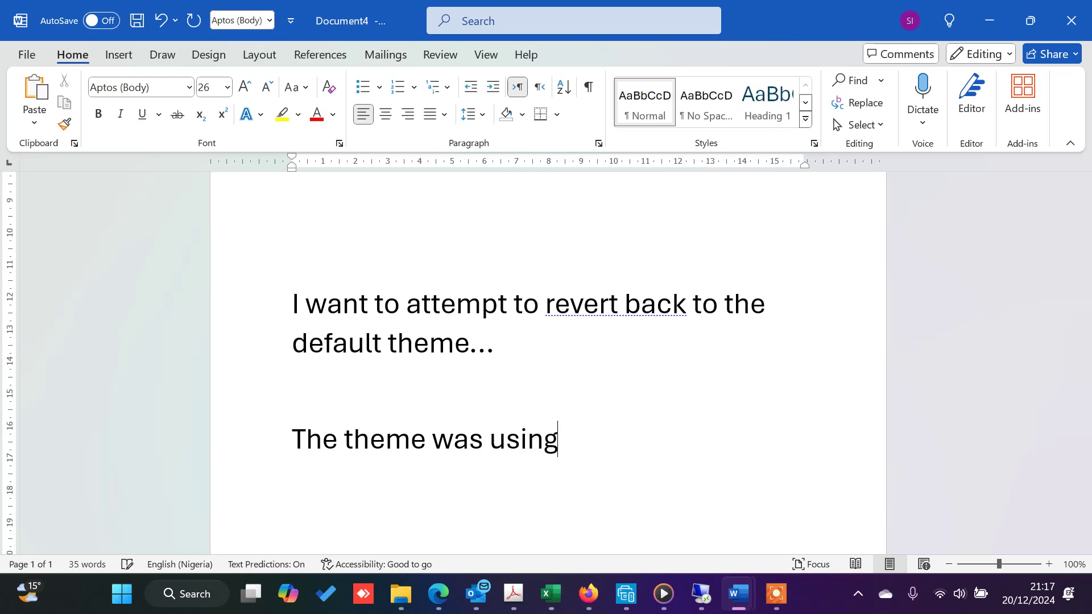
type(" the windows")
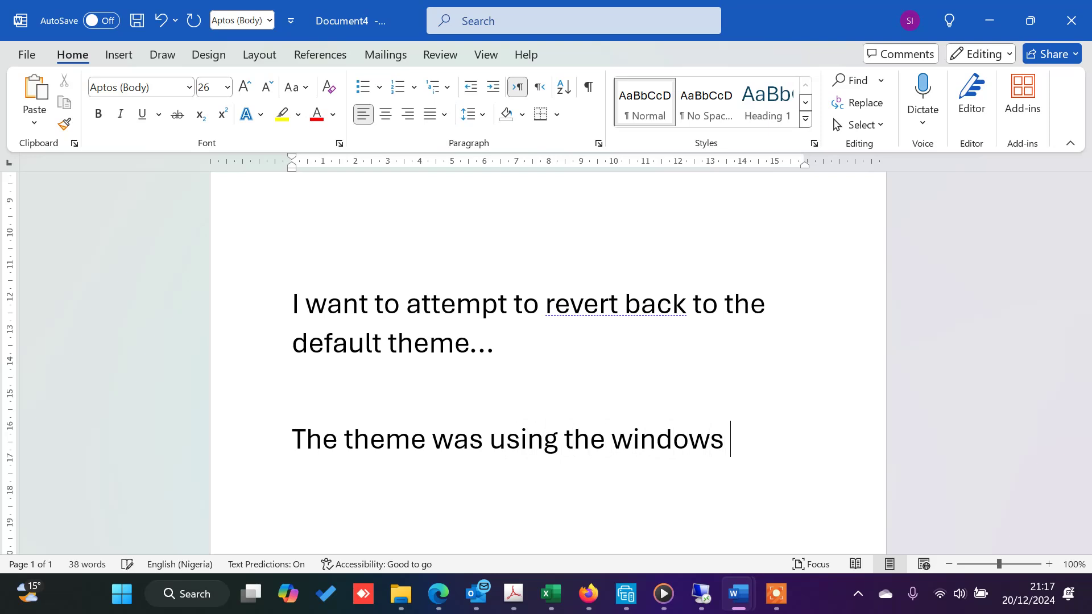
type(" system")
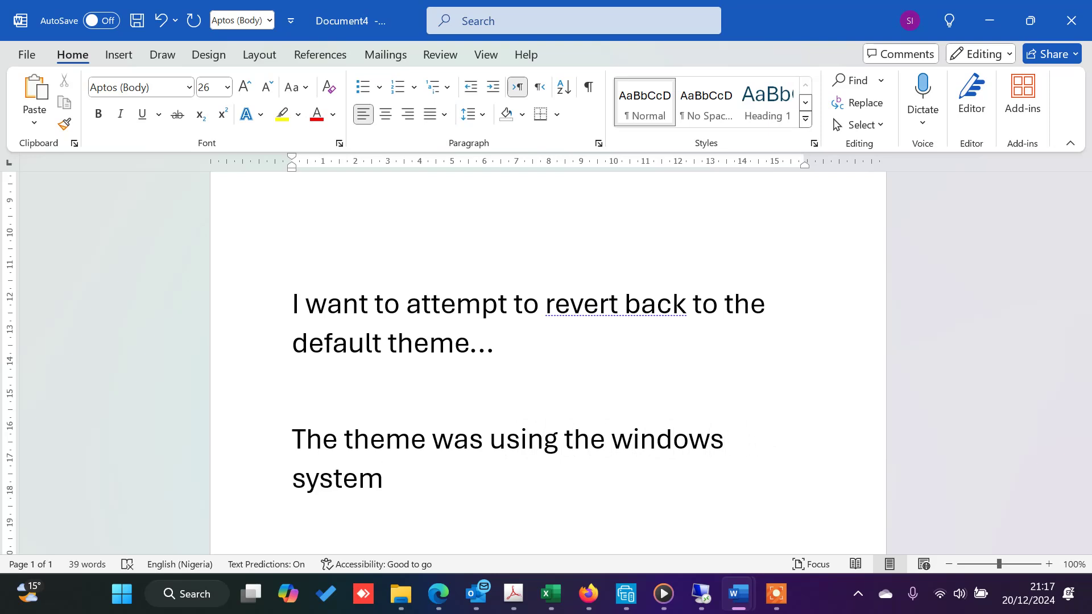
type(" theme...")
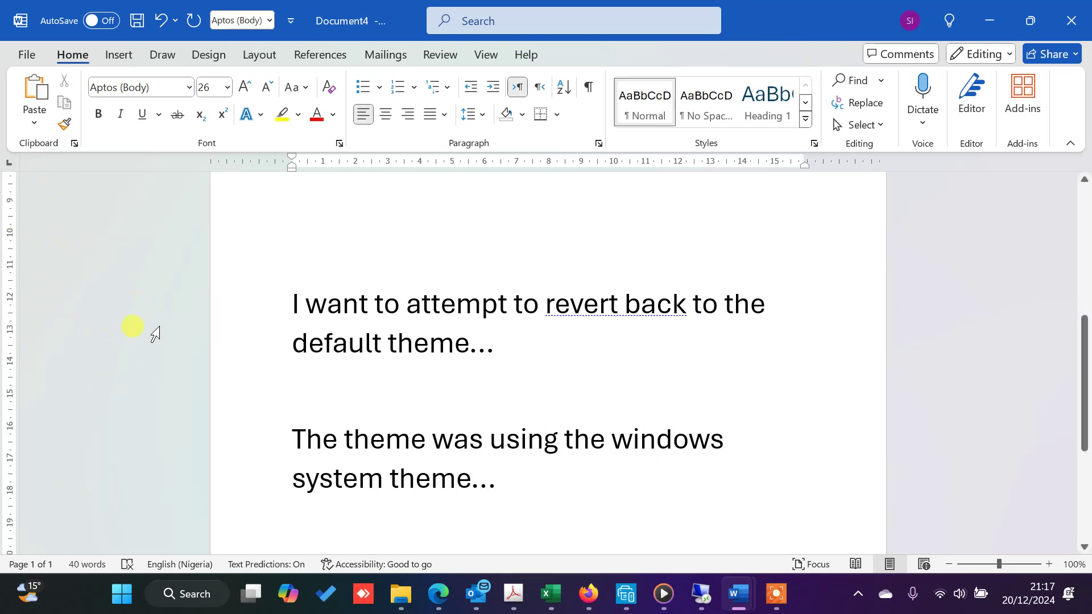
- Change the Office Theme to Dark Gray in Word's general options and apply it
left_click(23, 55)
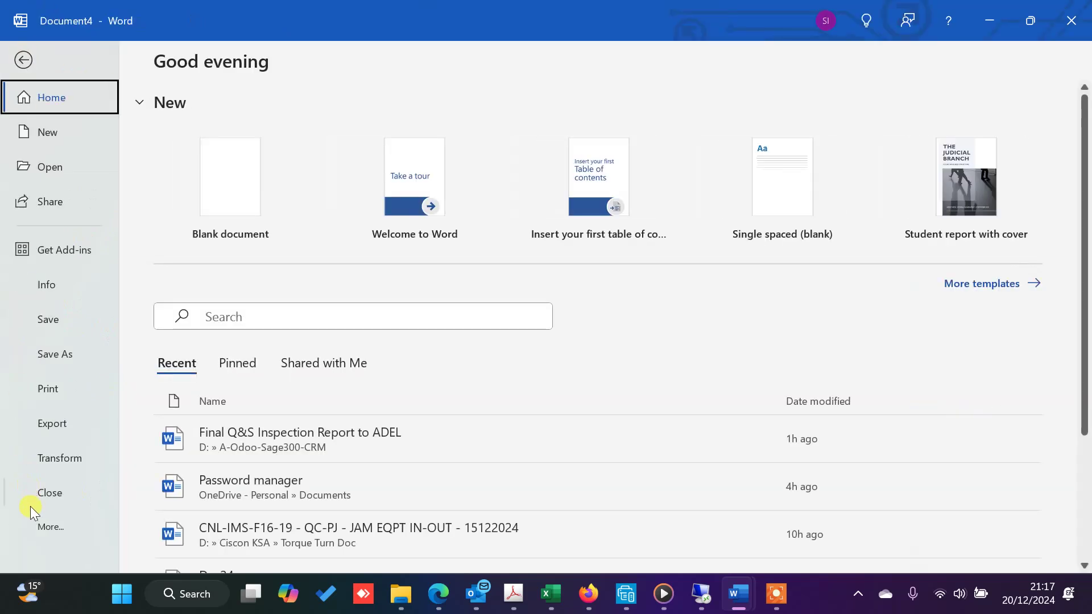
left_click(48, 528)
left_click(146, 530)
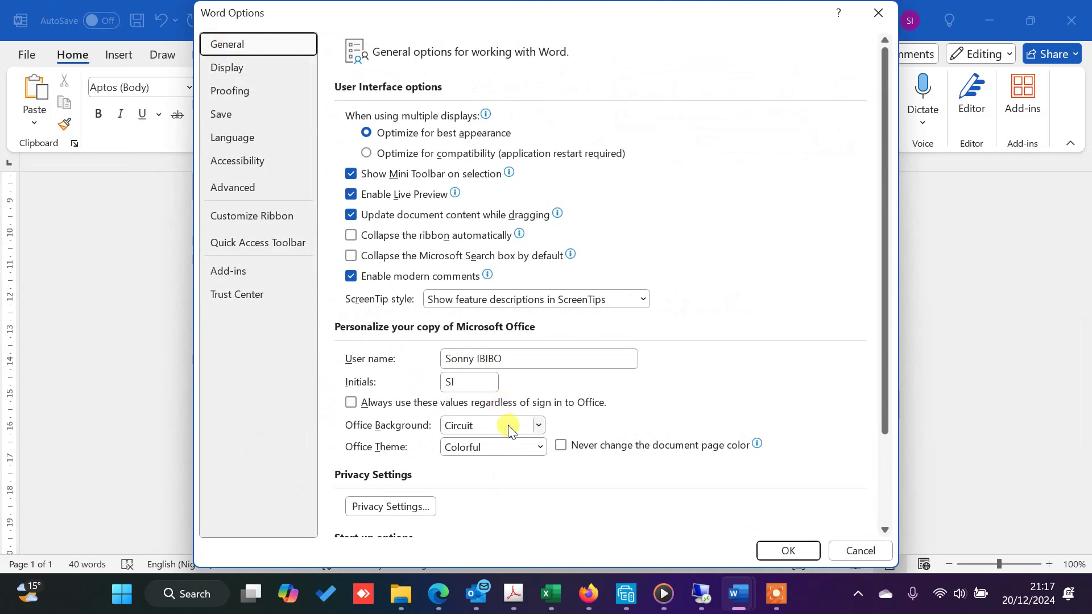
left_click(538, 447)
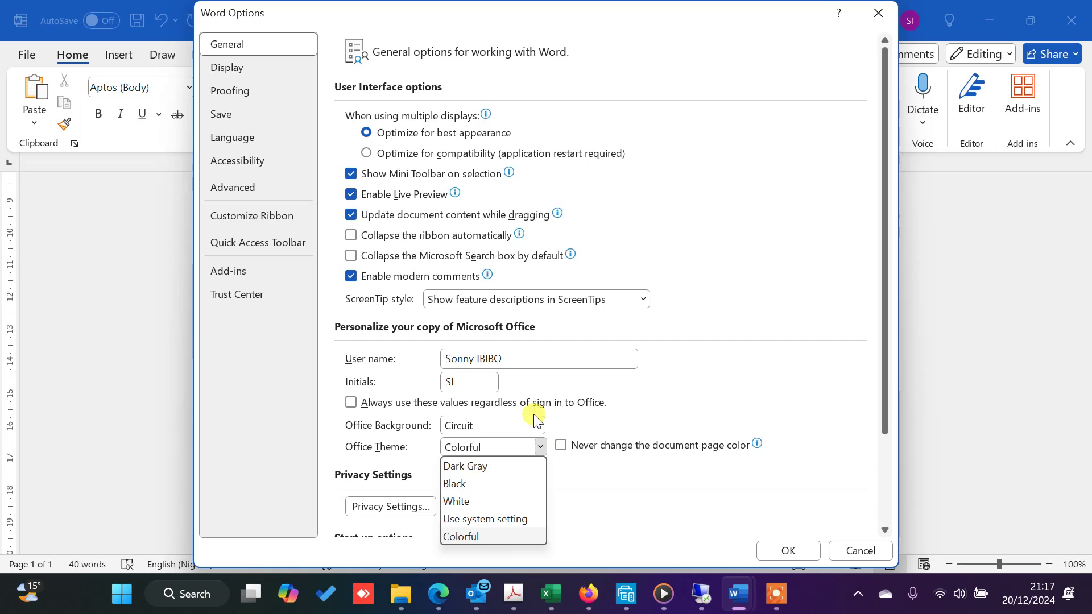
left_click(483, 466)
left_click(787, 550)
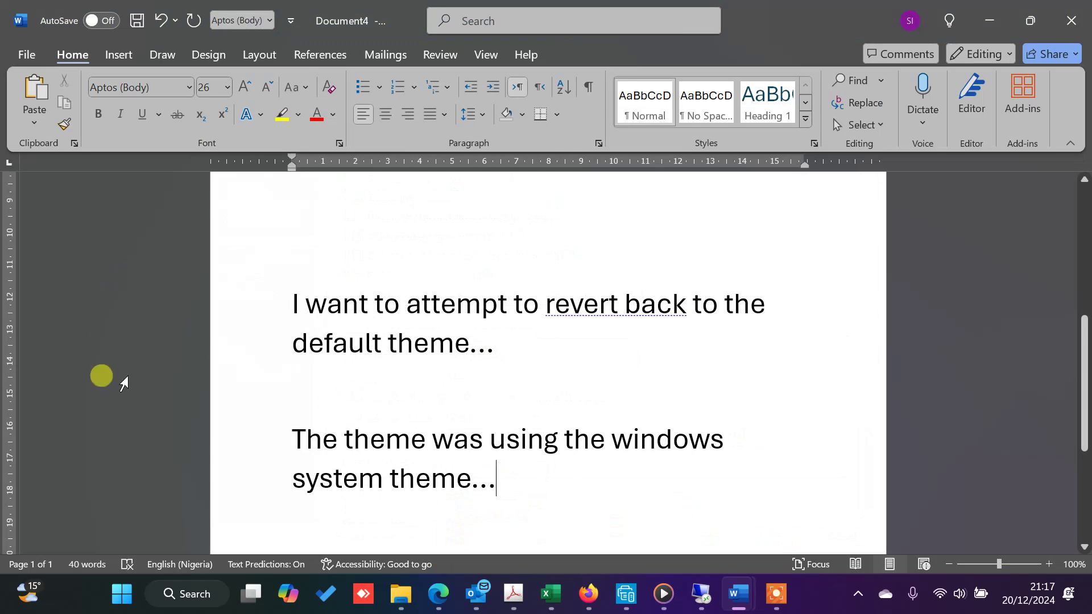
- Review the document in the current theme, and change the Office Theme to Black in Word's general options
scroll(255, 381, "down", 3)
scroll(256, 382, "down", 1)
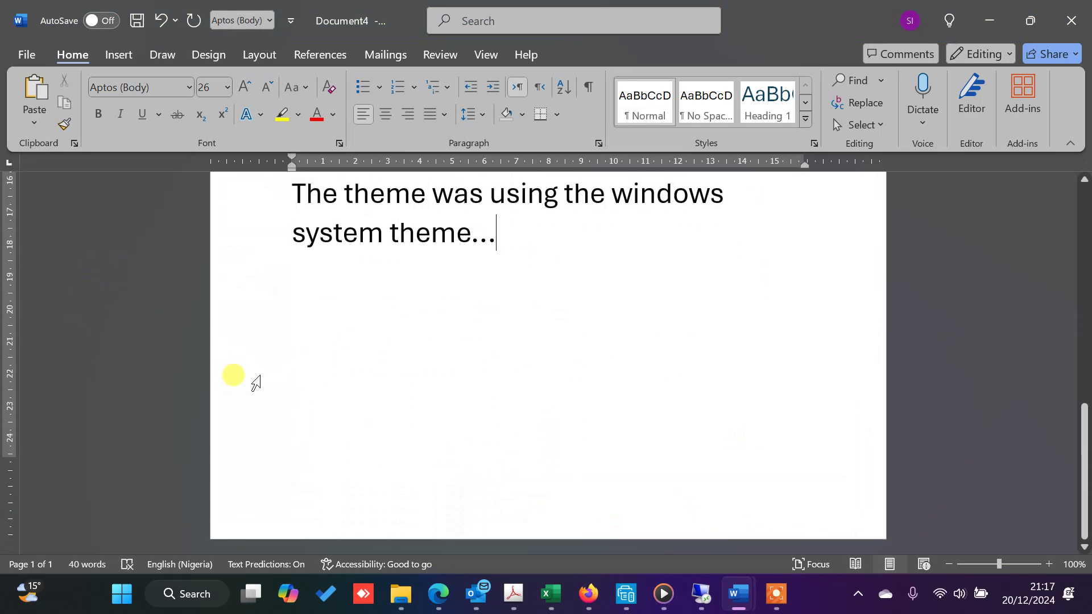
scroll(646, 392, "up", 7)
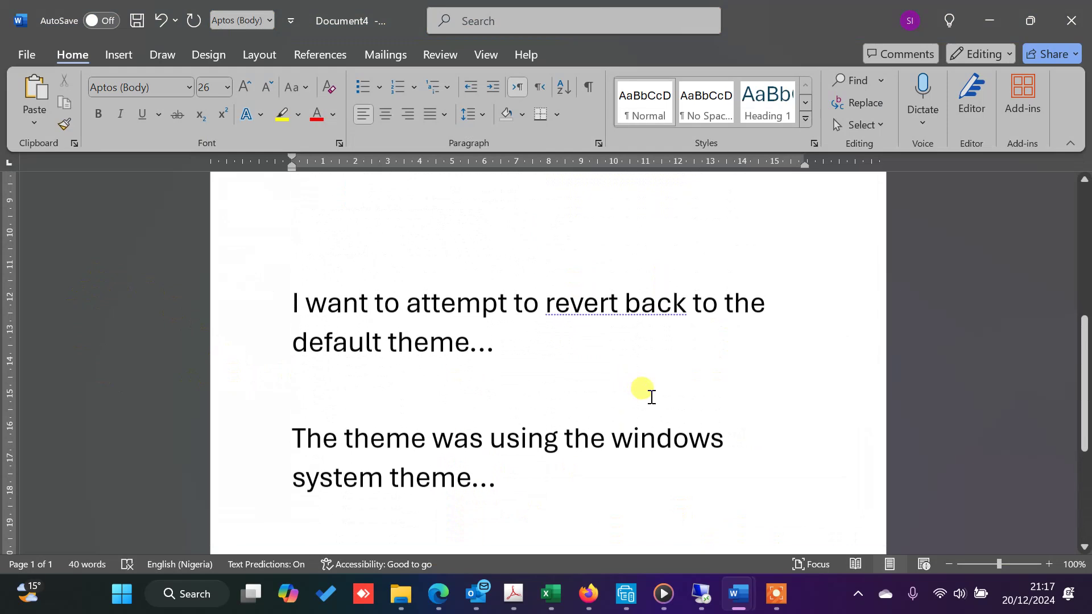
scroll(648, 393, "up", 2)
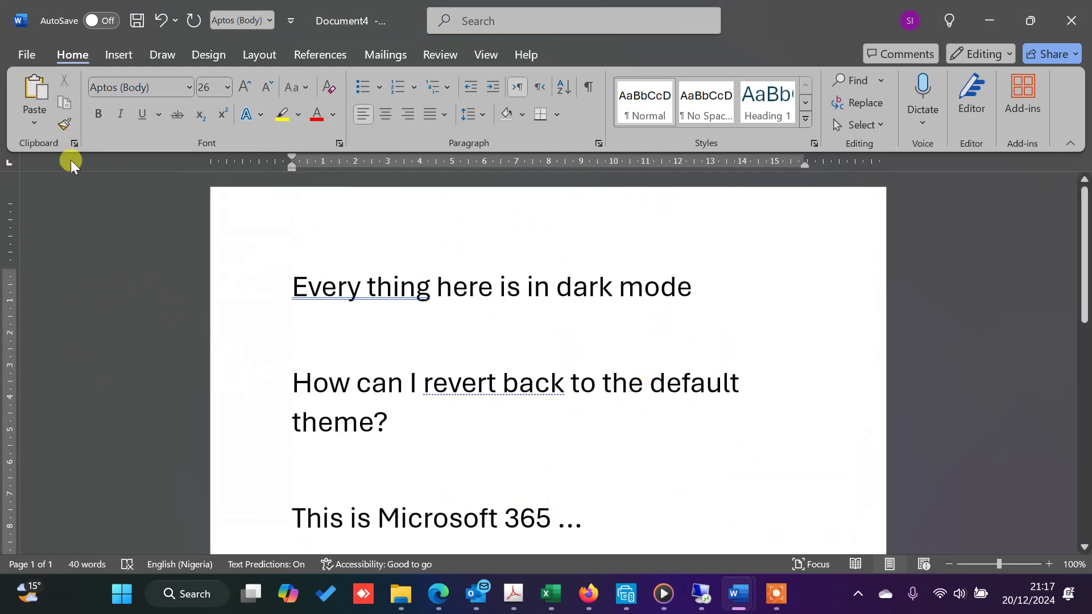
left_click(19, 55)
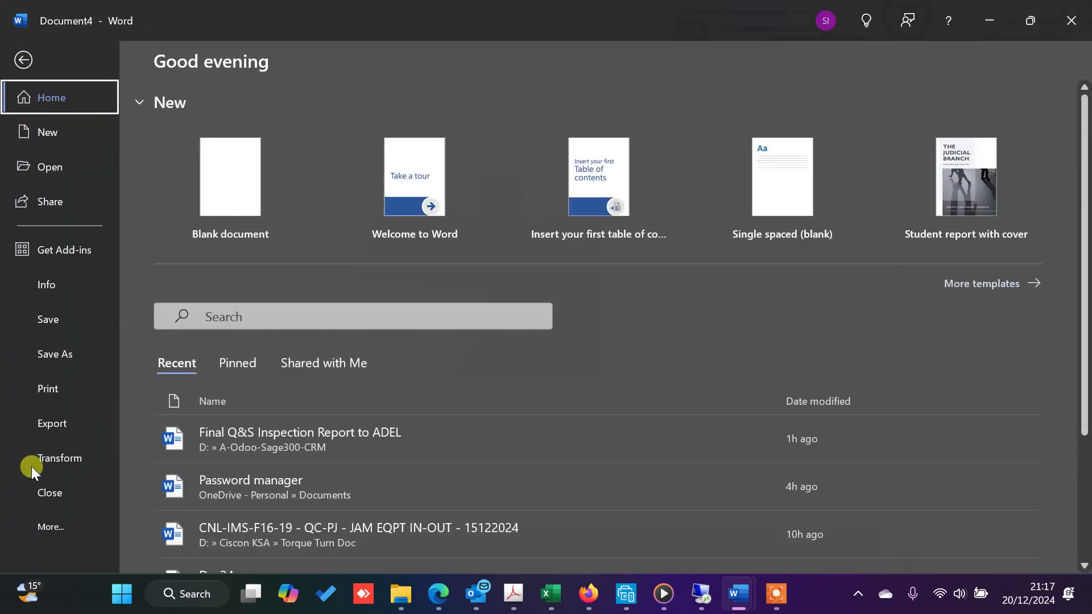
left_click(59, 522)
left_click(182, 528)
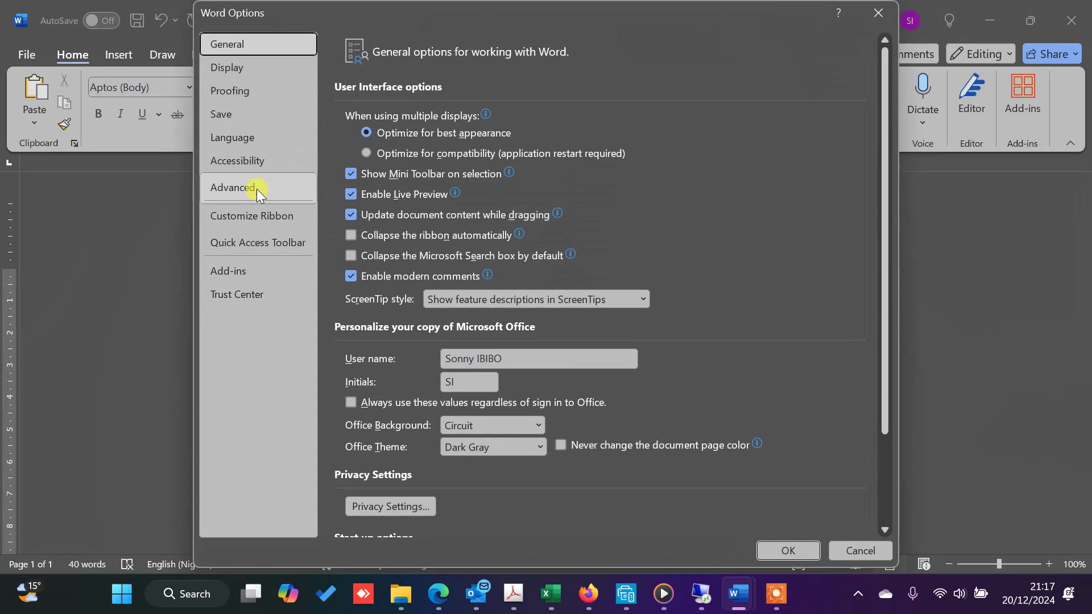
left_click(490, 446)
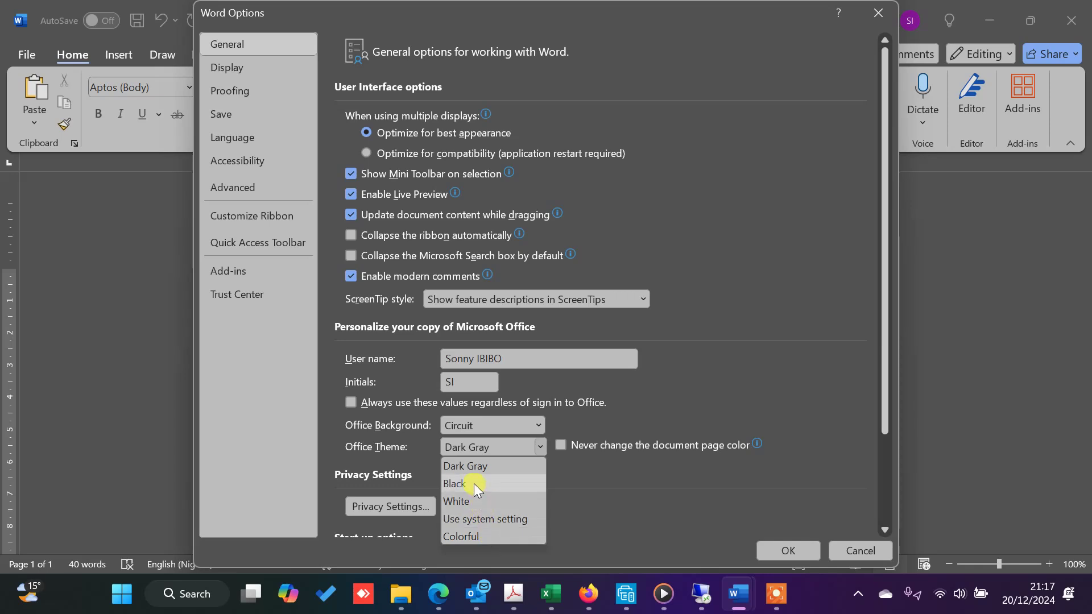
left_click(473, 479)
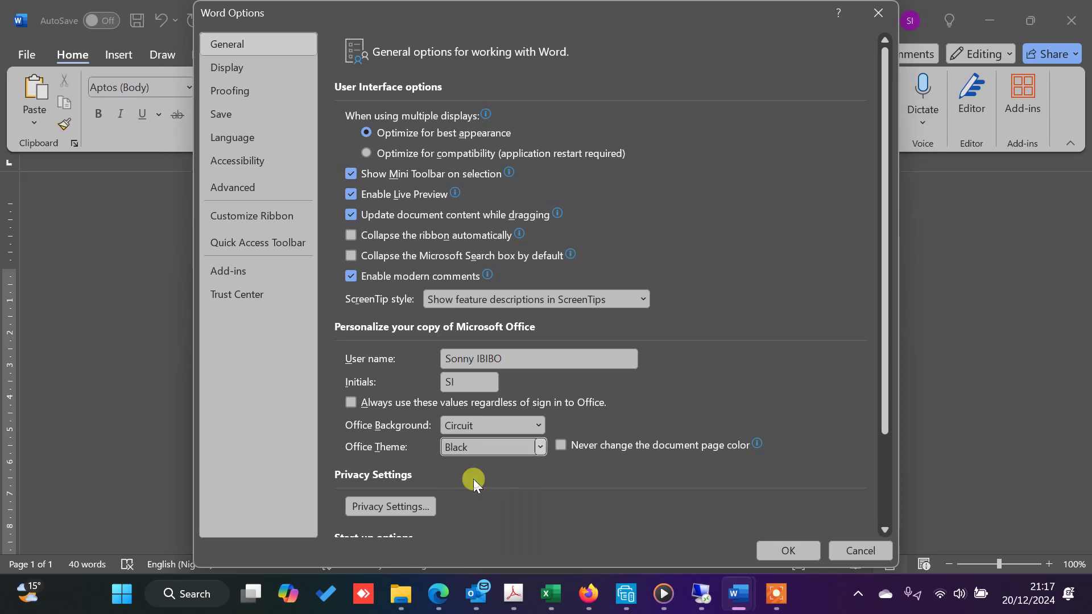
left_click(786, 550)
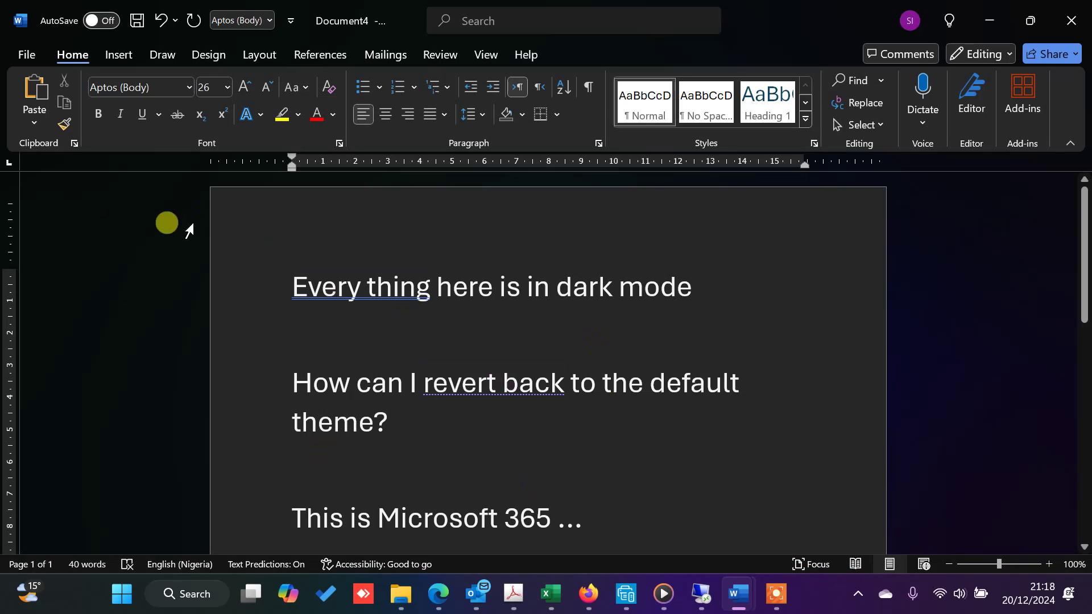
- Change the Office Theme from Black back to Dark Gray in Word's general options and apply it
left_click(23, 54)
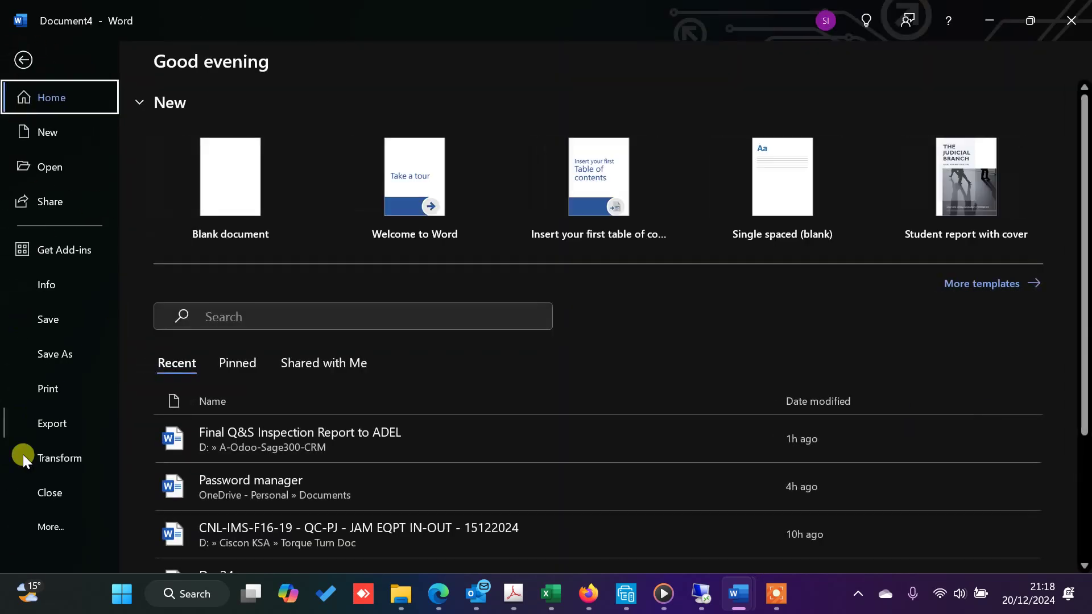
left_click(46, 526)
left_click(165, 523)
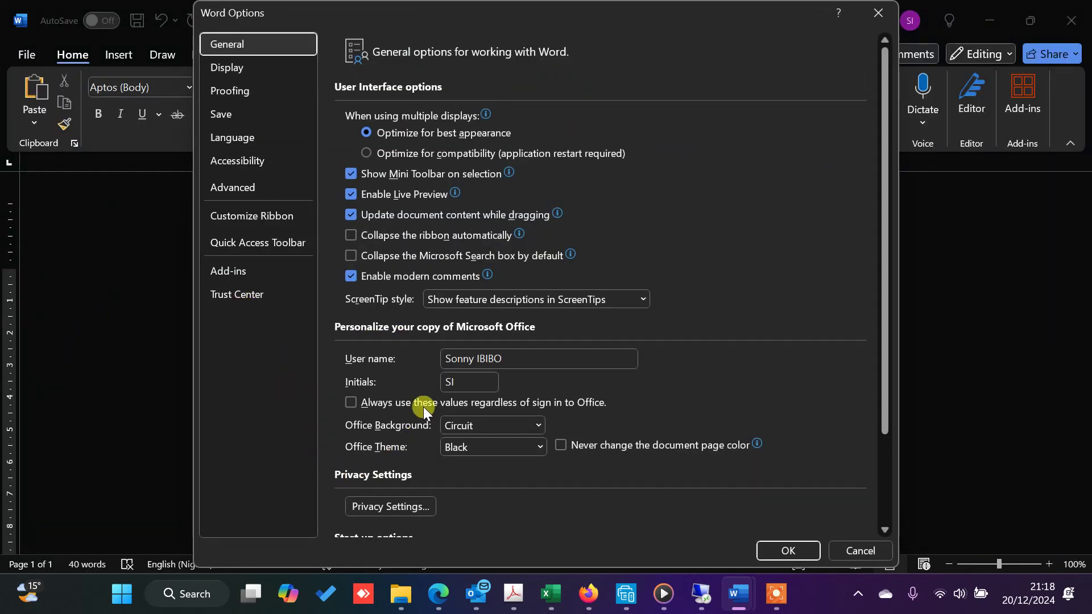
left_click(508, 449)
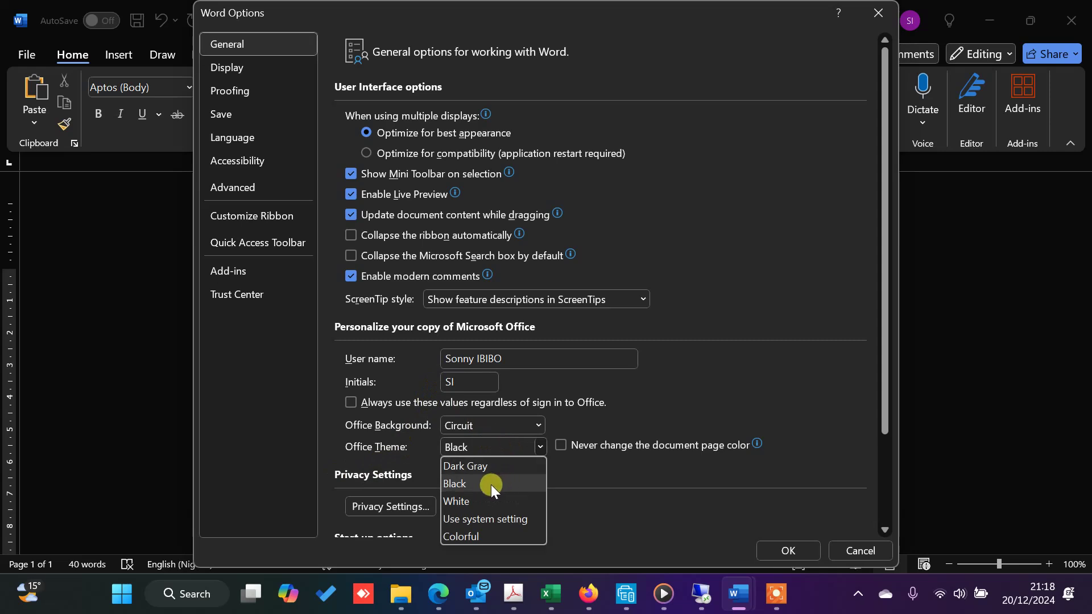
left_click(463, 468)
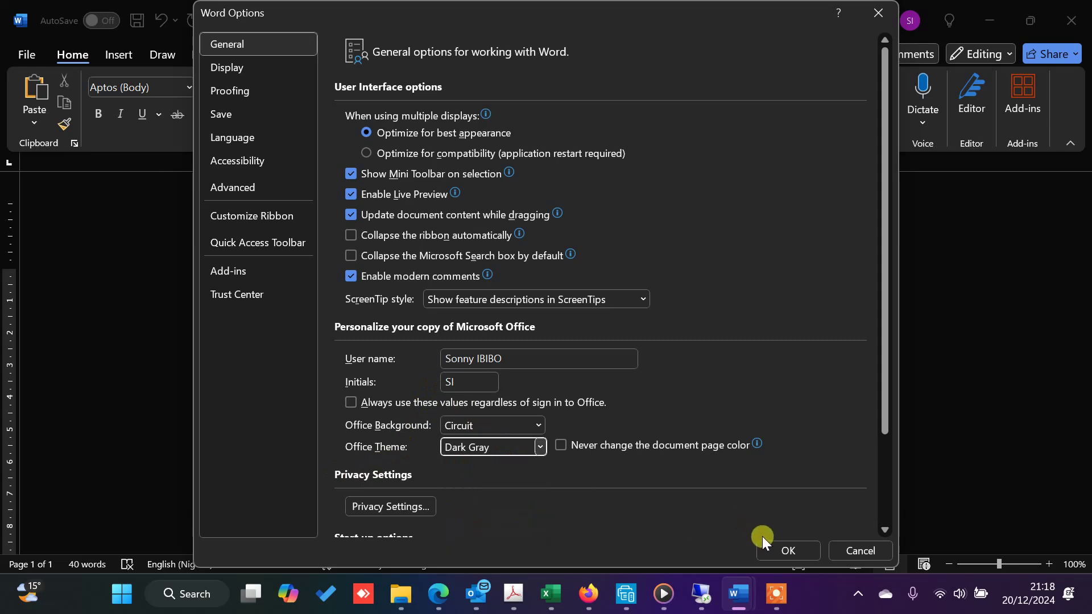
left_click(776, 547)
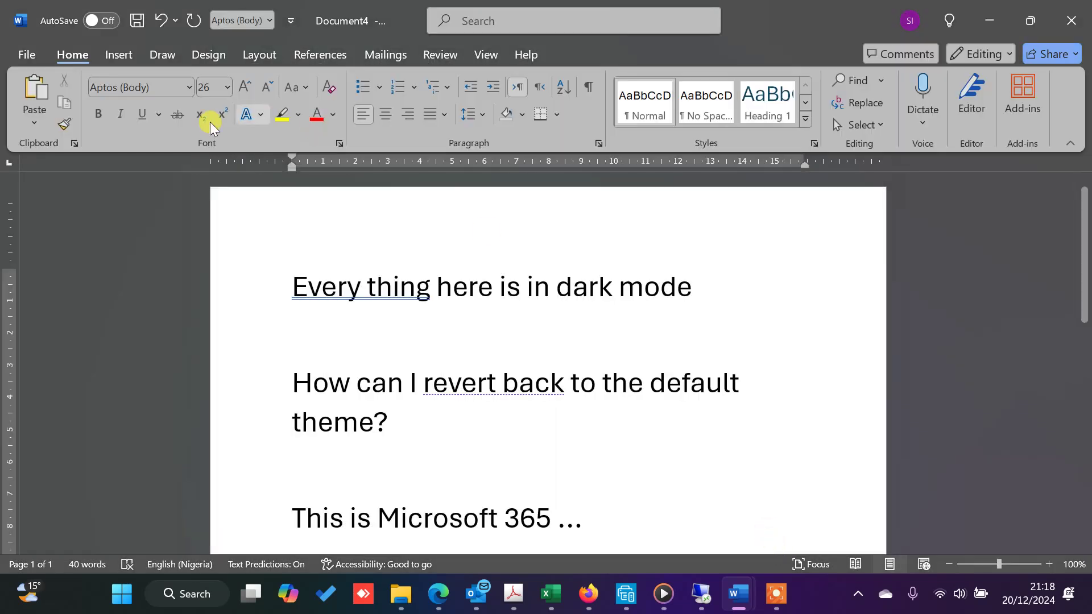
- Add the line "So this is how you can alter theme in your office suit installation" below the line about the windows system theme
scroll(358, 313, "down", 5)
scroll(358, 328, "down", 4)
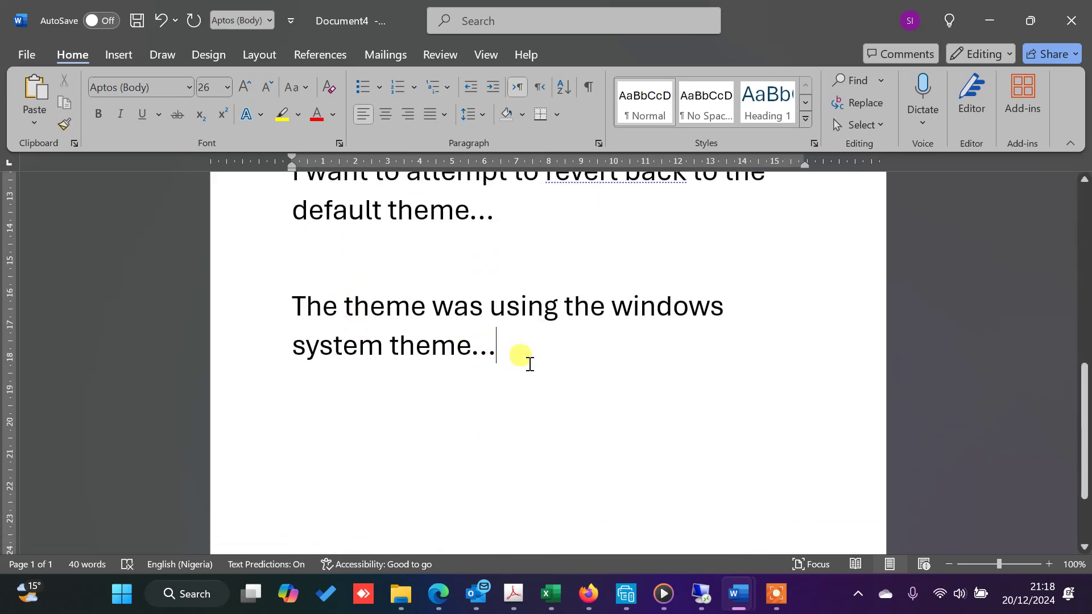
key("Return")
key("Return")
type("So ")
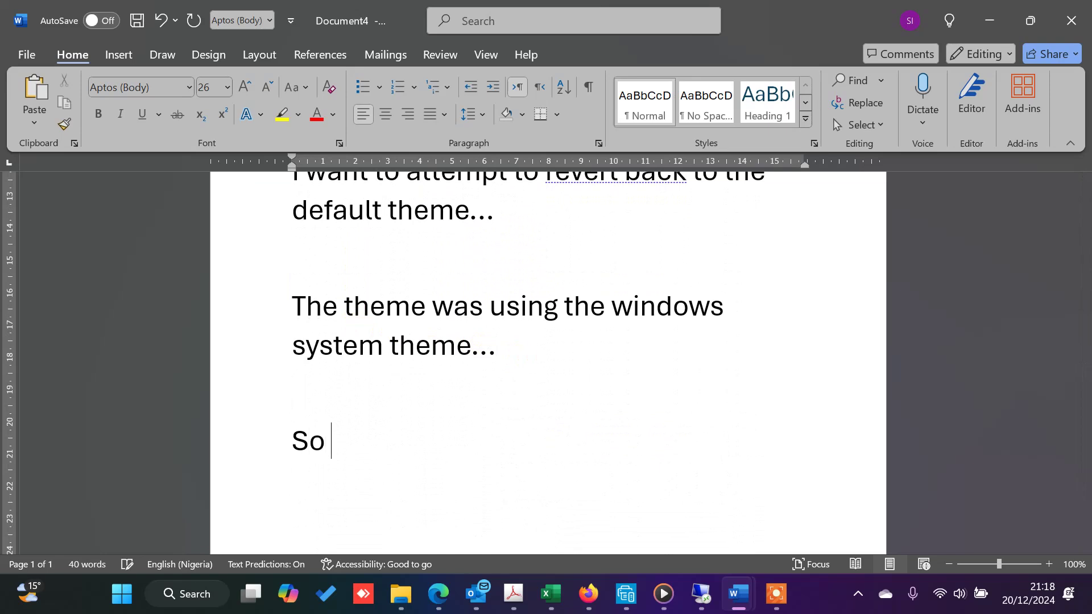
type("this is")
key("BackSpace")
type("is hw you")
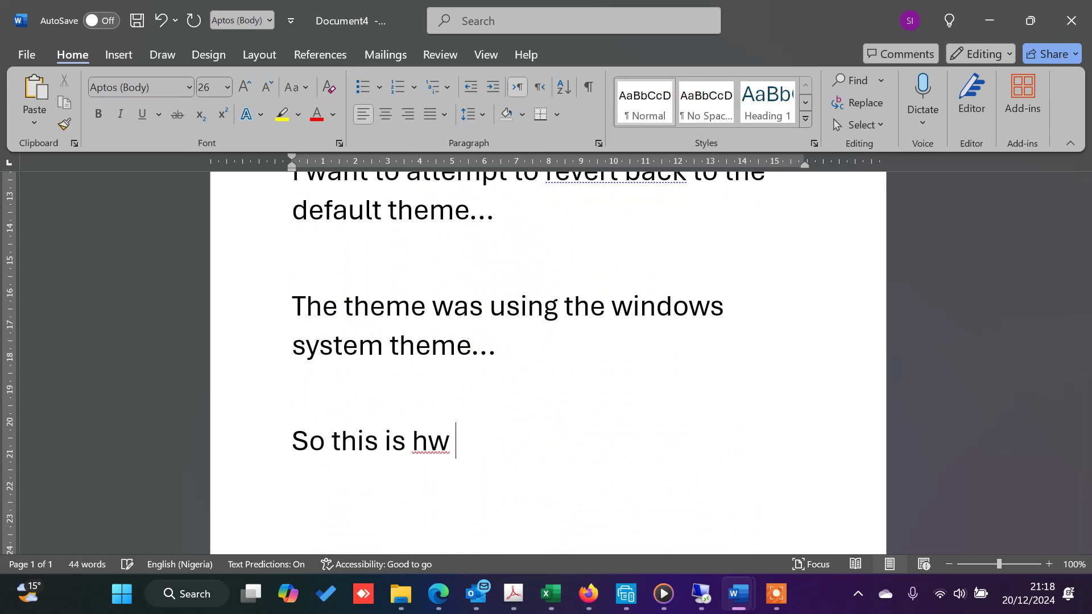
key("BackSpace")
key("BackSpace")
key("BackSpace")
key("BackSpace")
key("BackSpace")
type("ow y")
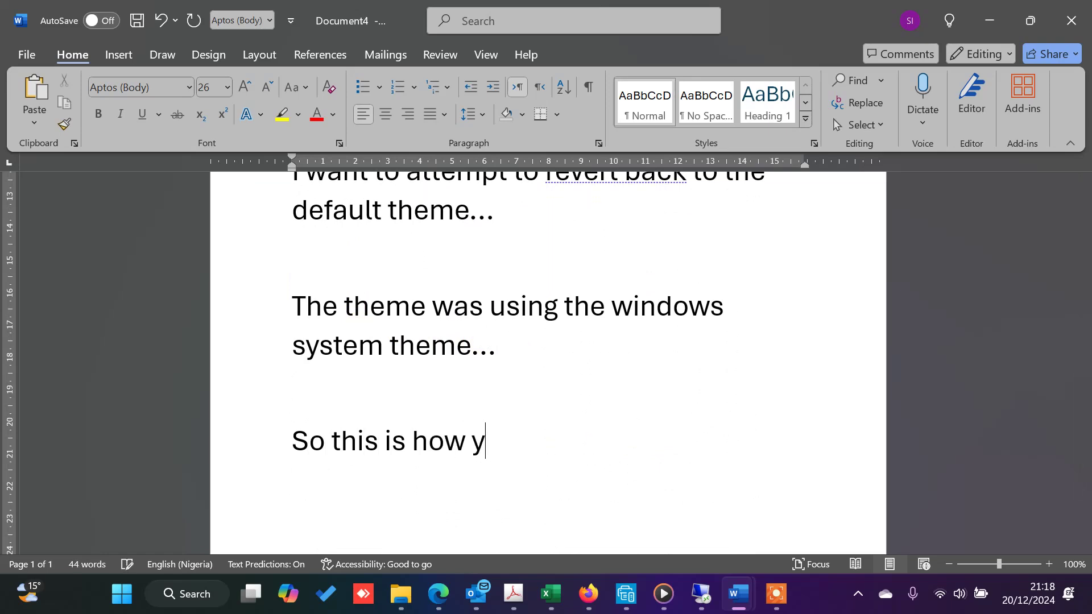
type("ou can")
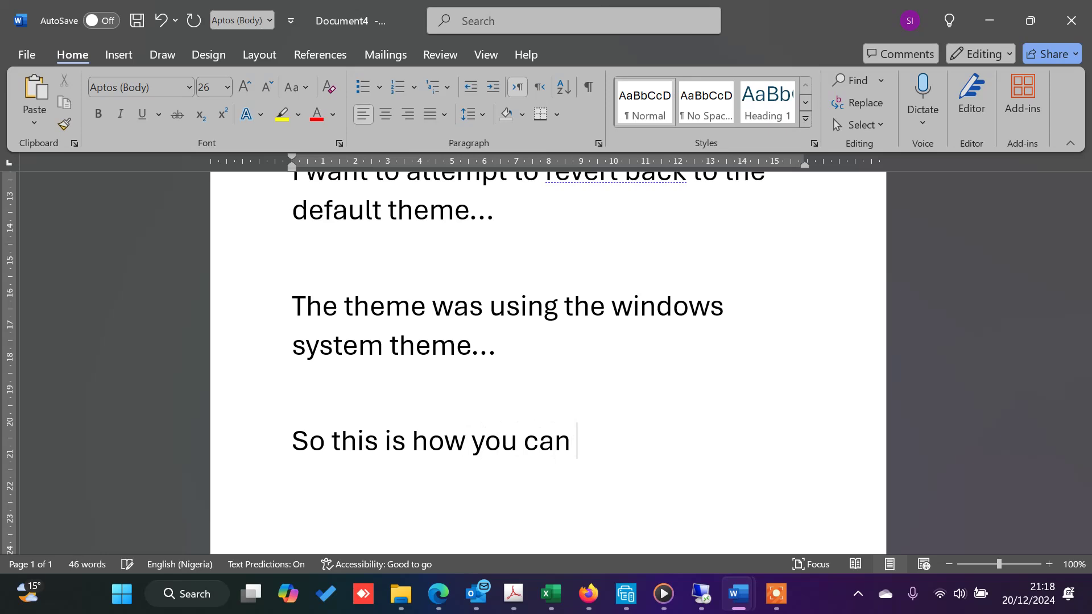
type(" alter ther")
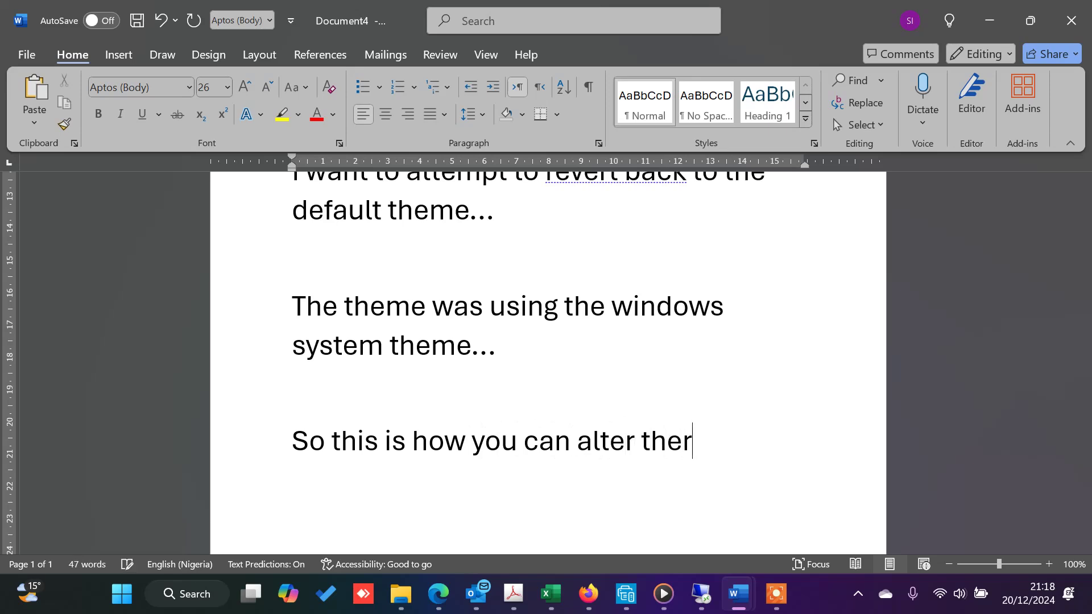
key("BackSpace")
type("me in")
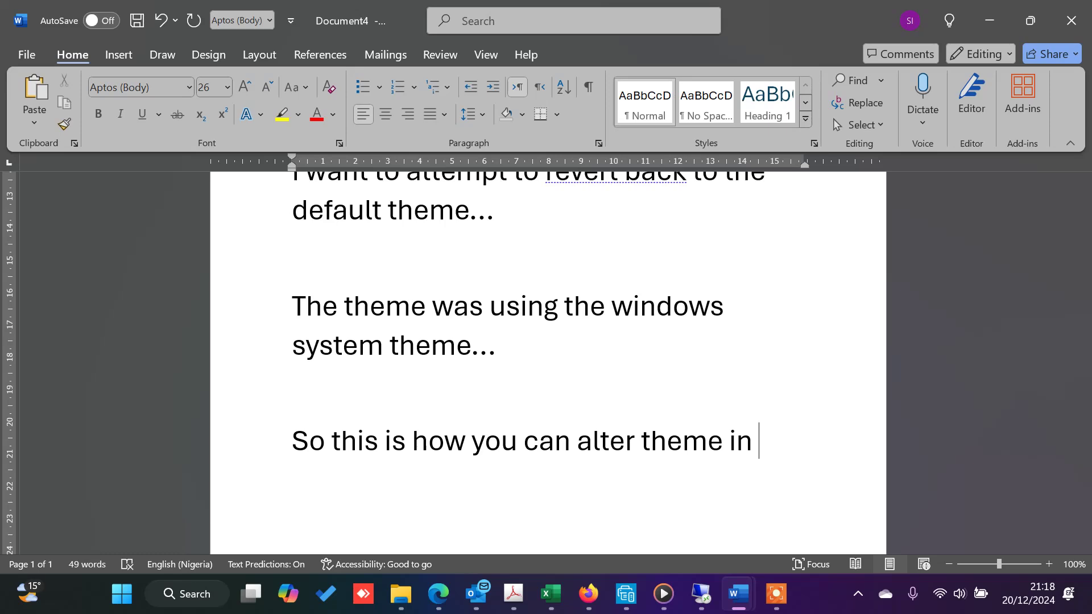
type(" your ")
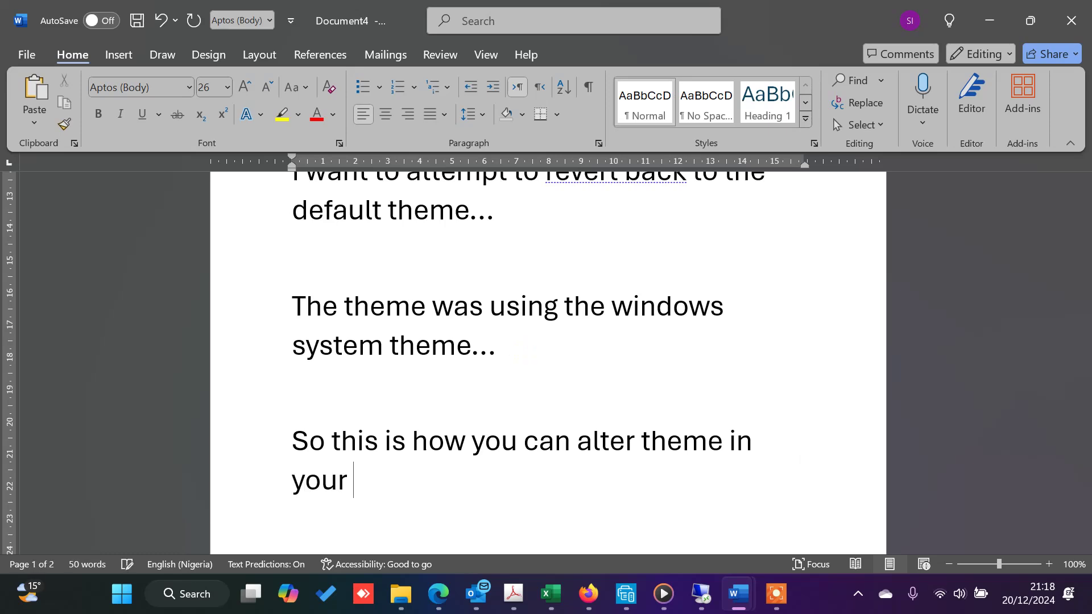
type("office ")
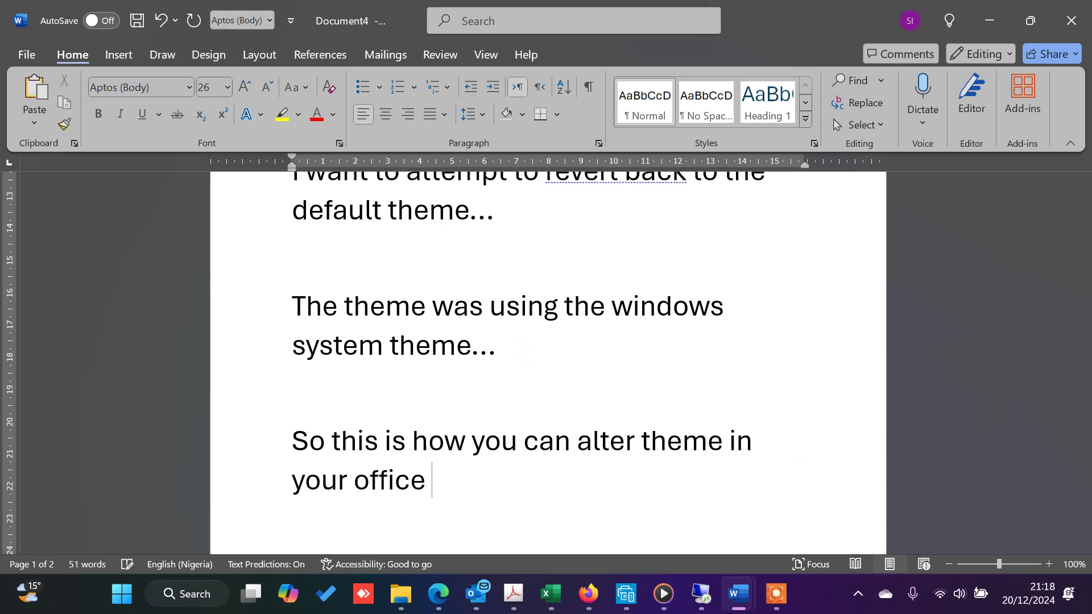
type("suit install")
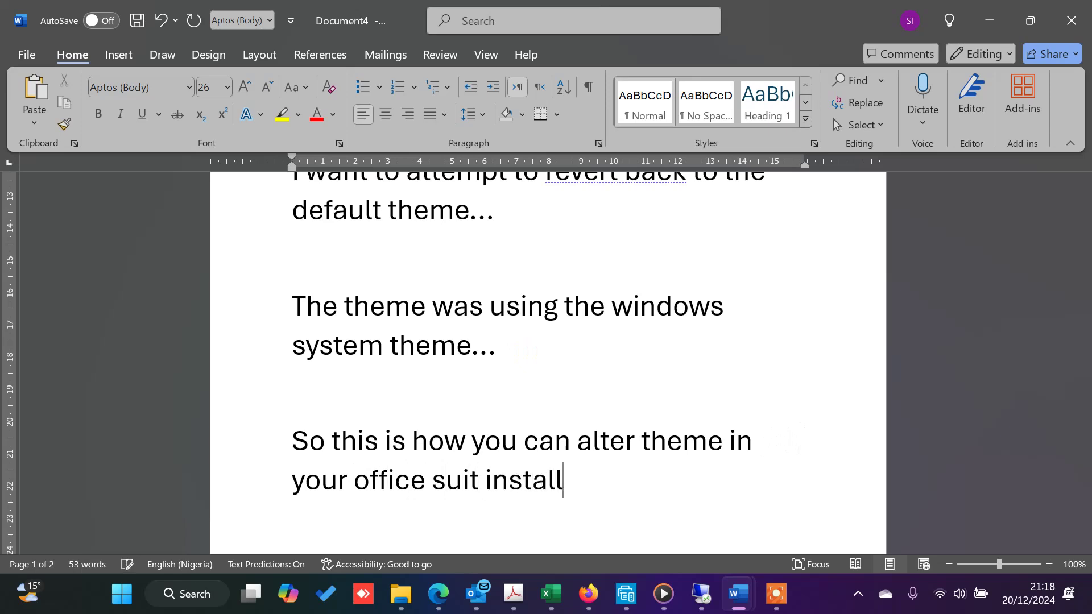
type("ation")
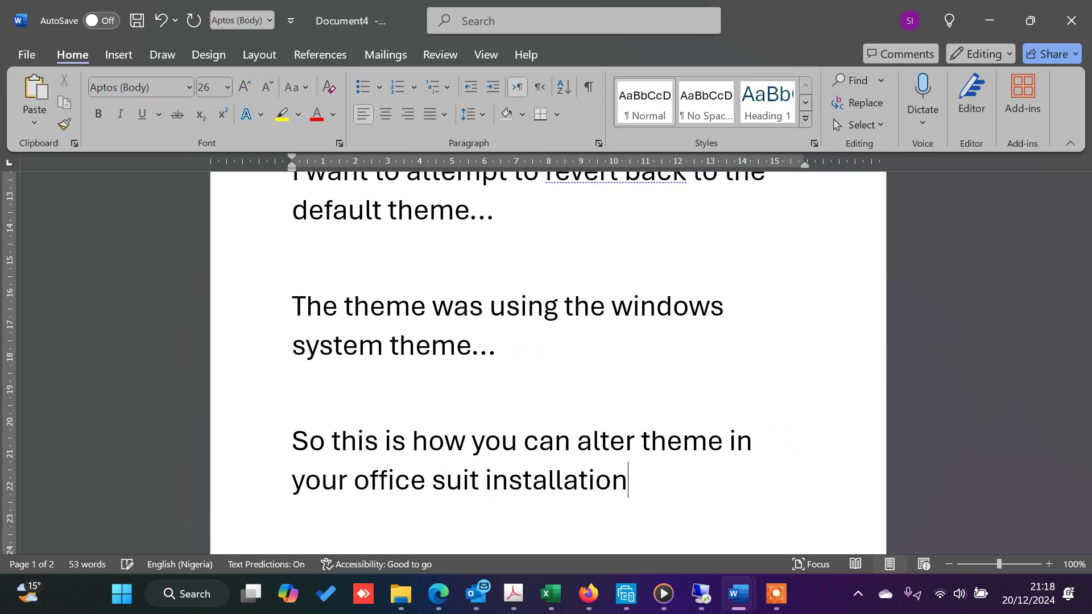
- Insert blank lines after the closing sentence to reach the second page and write "Thank you" there
key("Return")
key("Return")
key("Return")
key("Return")
key("Return")
key("Return")
key("Return")
key("Return")
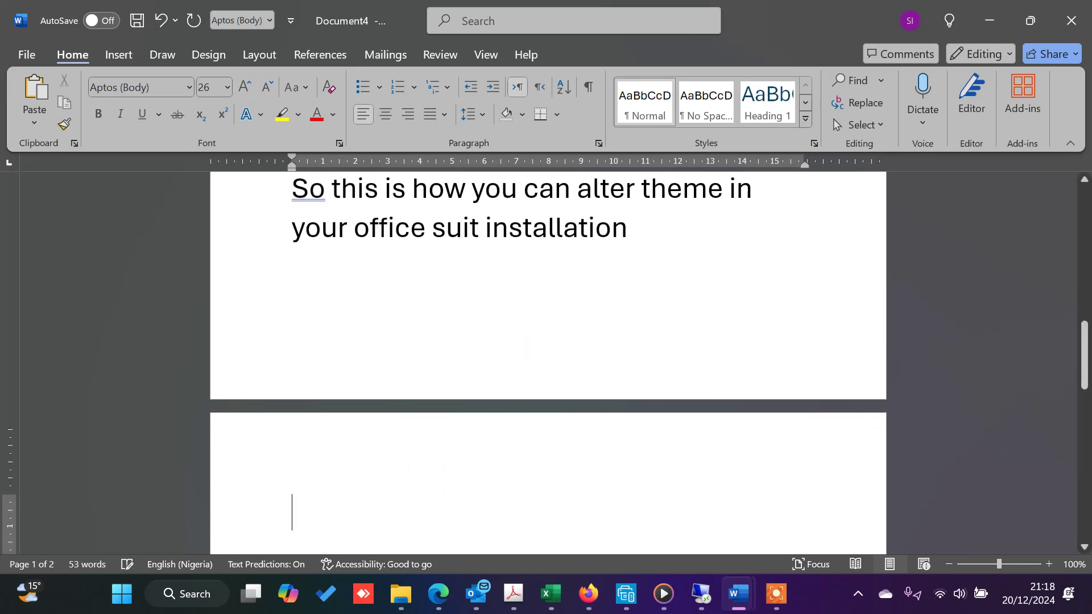
key("Return")
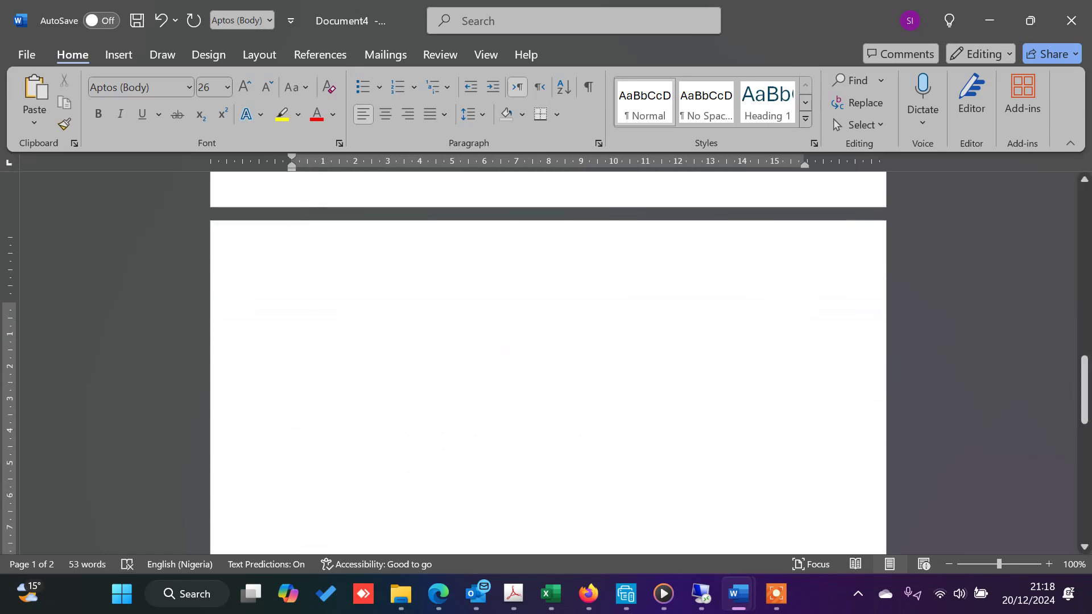
type("Thank yo")
type("u")
key("BackSpace")
type("you")
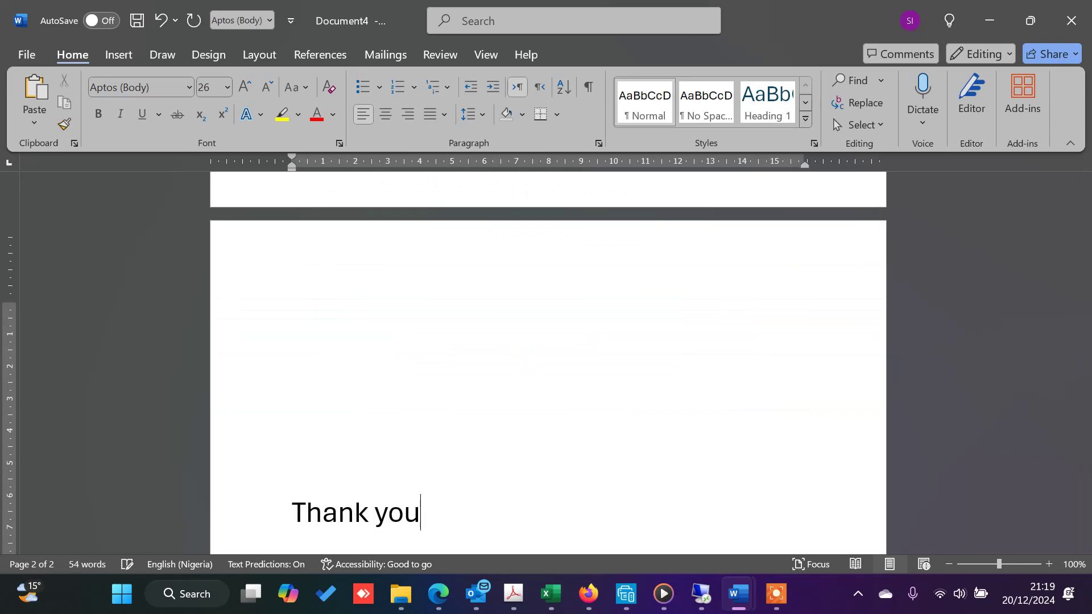